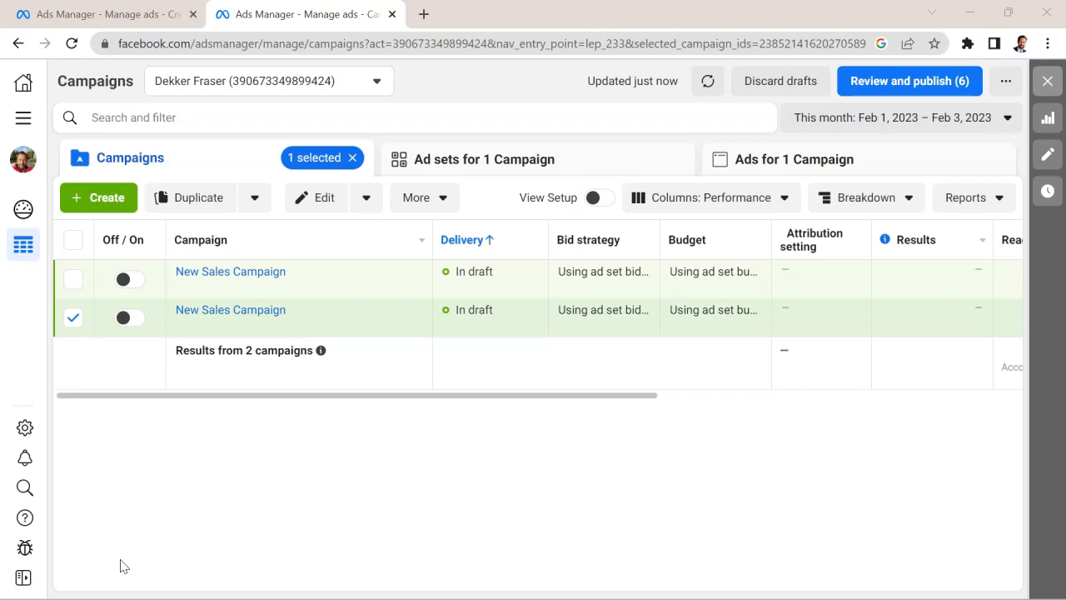
# Step: Begin a new campaign so the campaign objective choices appear over the campaigns table
pyautogui.click(125, 533)
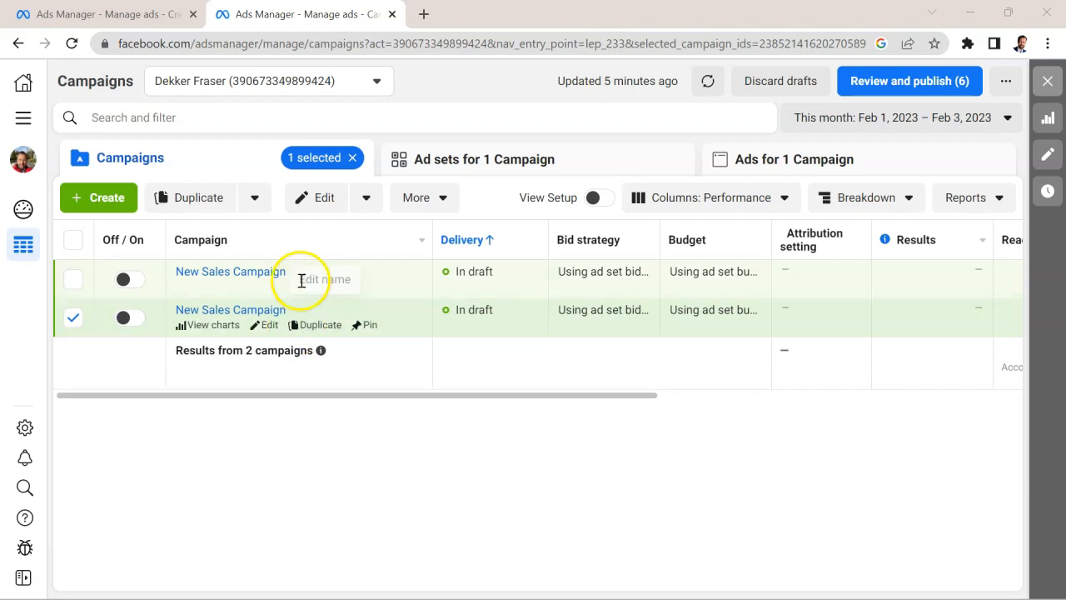
# Step: Drill from the SaaS Course campaign into its ad set and edit the SaaS Course Conversions Ad
pyautogui.click(125, 205)
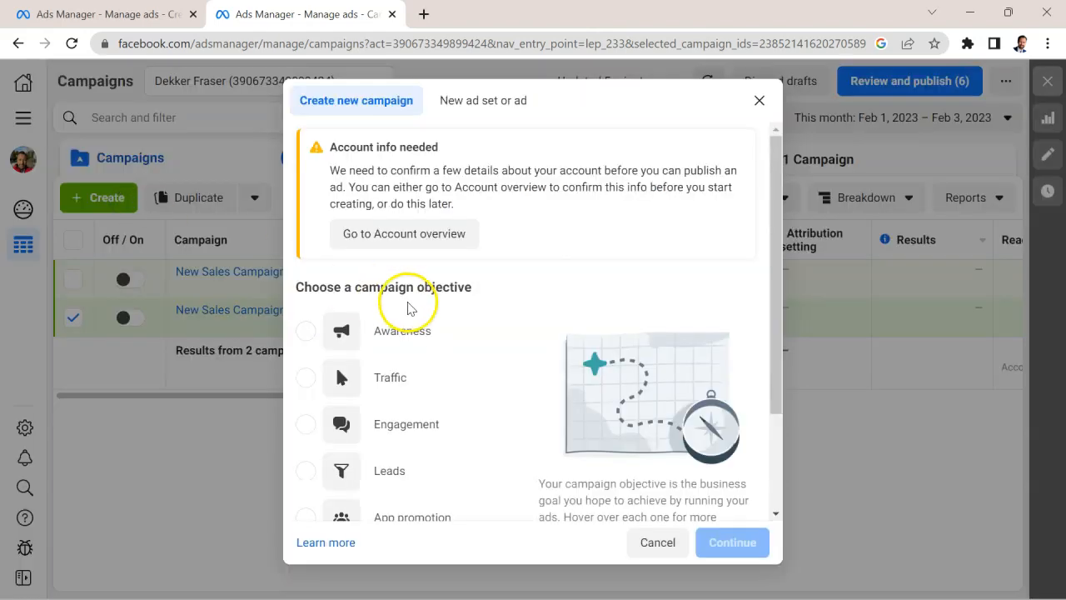
pyautogui.scroll(-2, 416, 300)
pyautogui.scroll(-1, 424, 300)
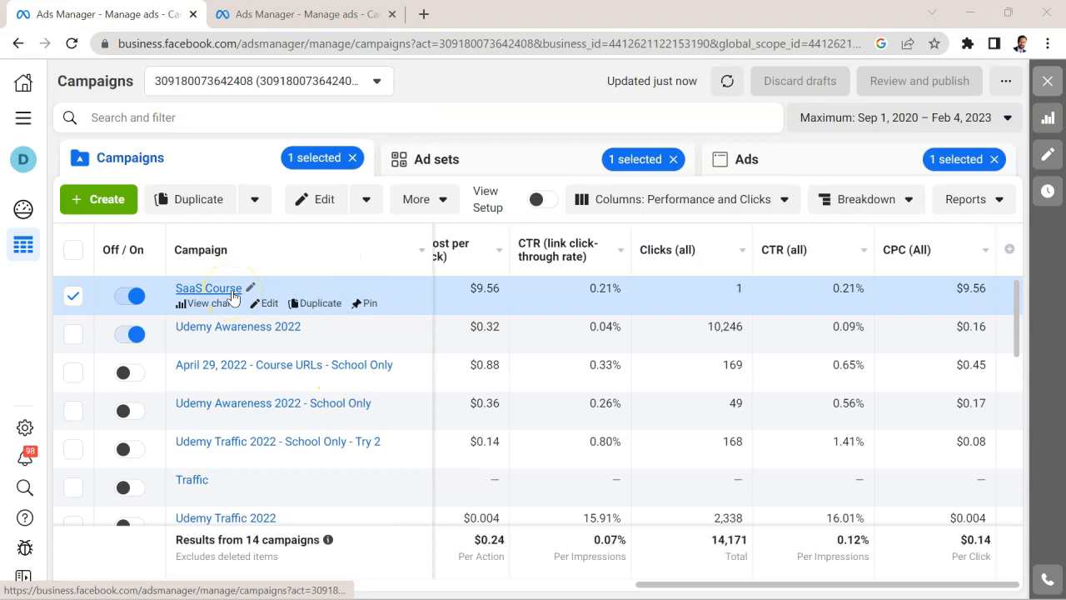
pyautogui.click(233, 291)
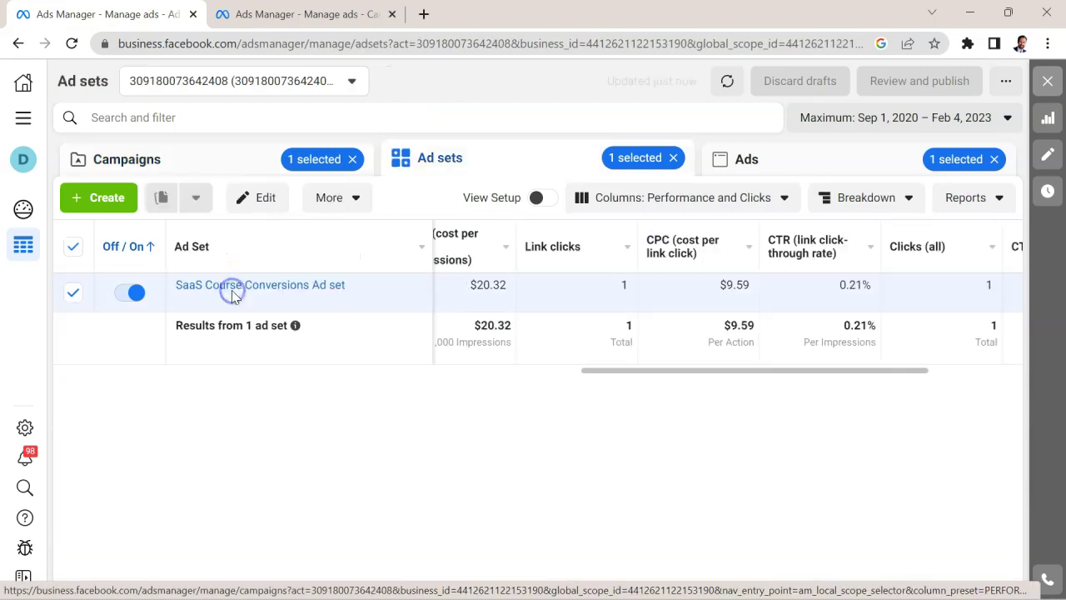
pyautogui.click(306, 288)
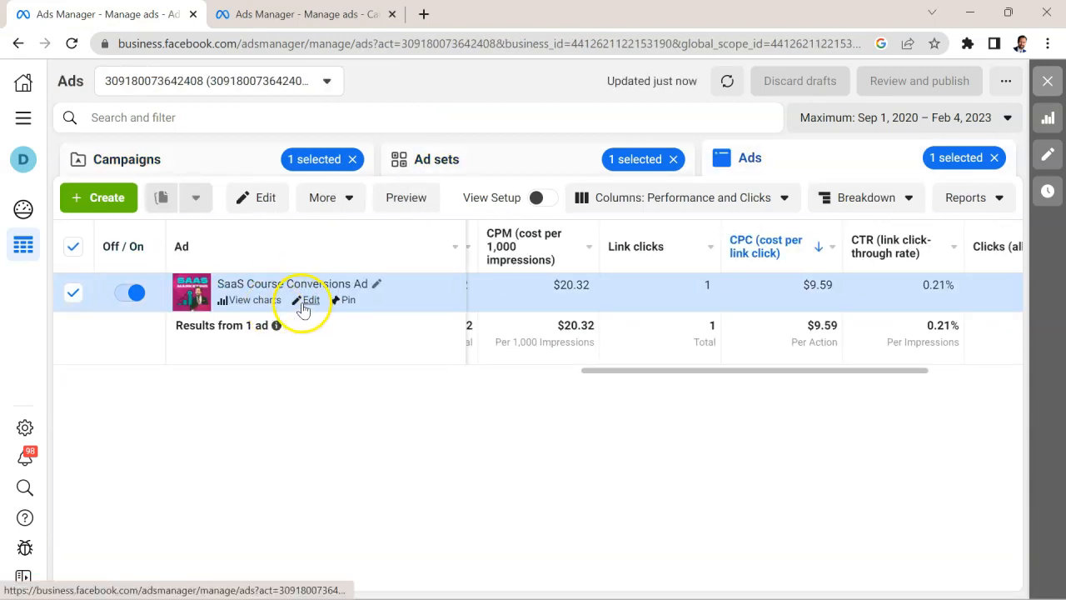
pyautogui.click(306, 302)
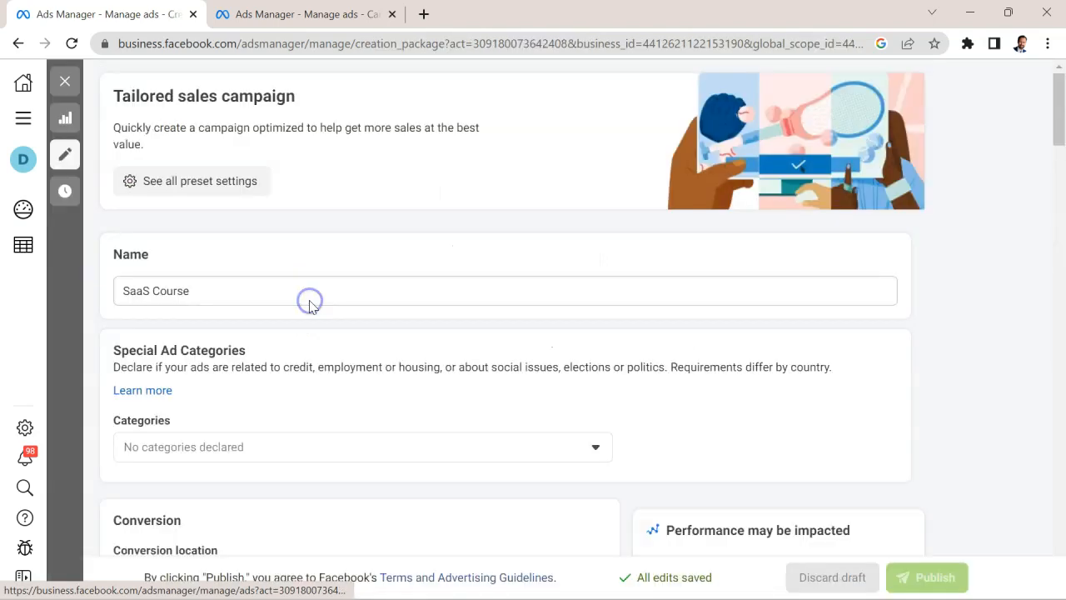
pyautogui.scroll(-4, 304, 306)
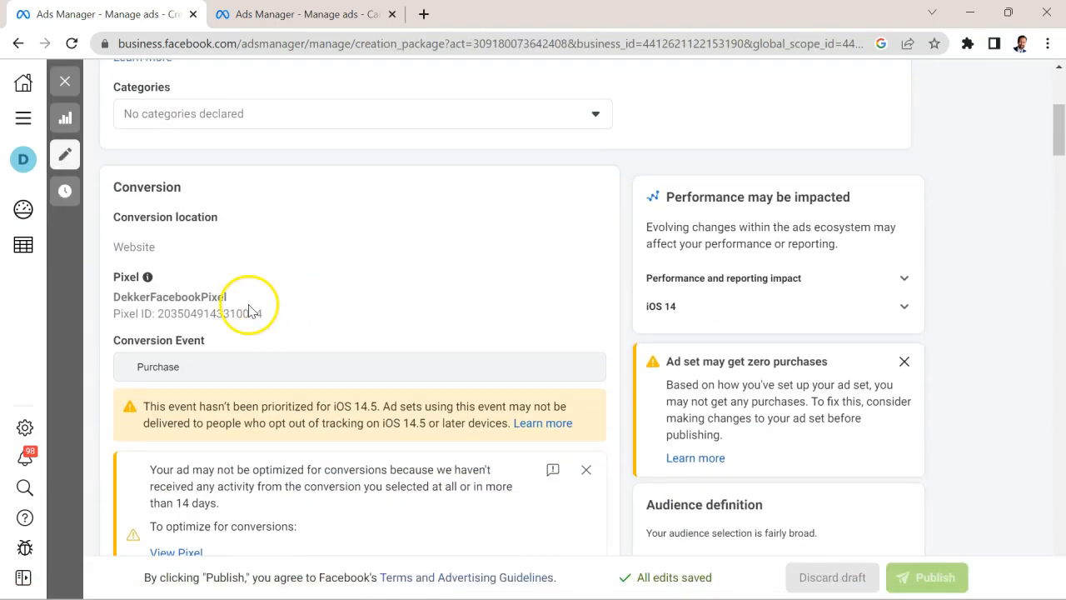
pyautogui.scroll(1, 305, 309)
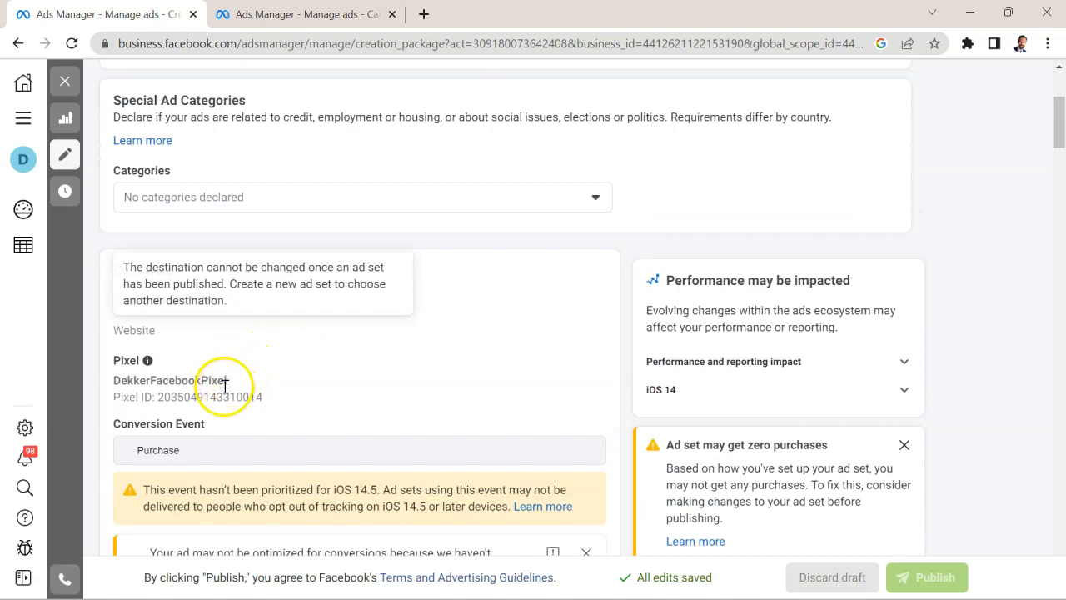
pyautogui.moveTo(225, 380); pyautogui.dragTo(110, 381)
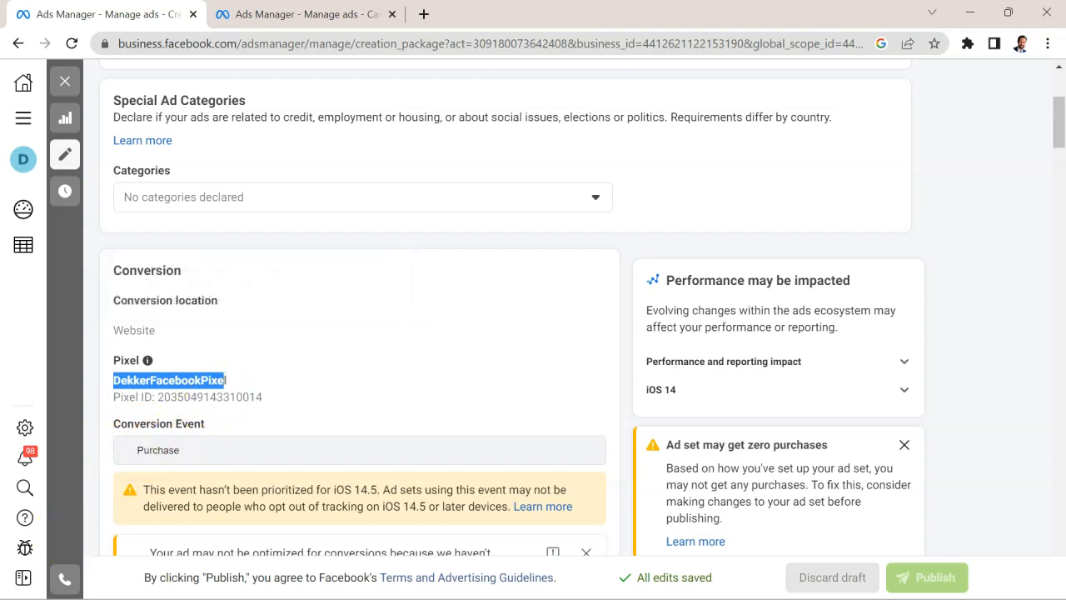
pyautogui.click(967, 43)
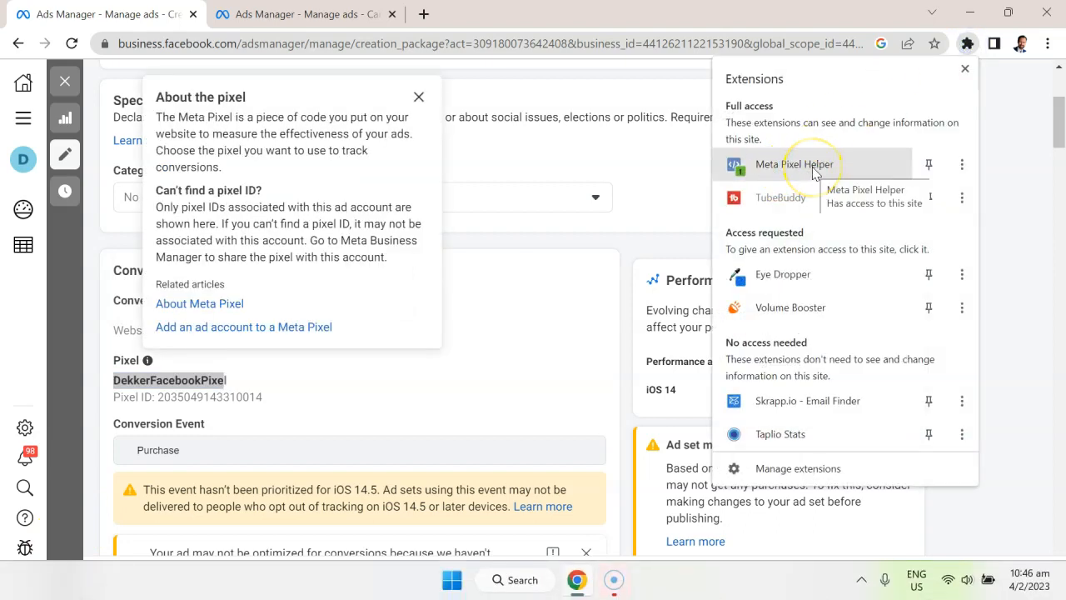
pyautogui.click(1006, 149)
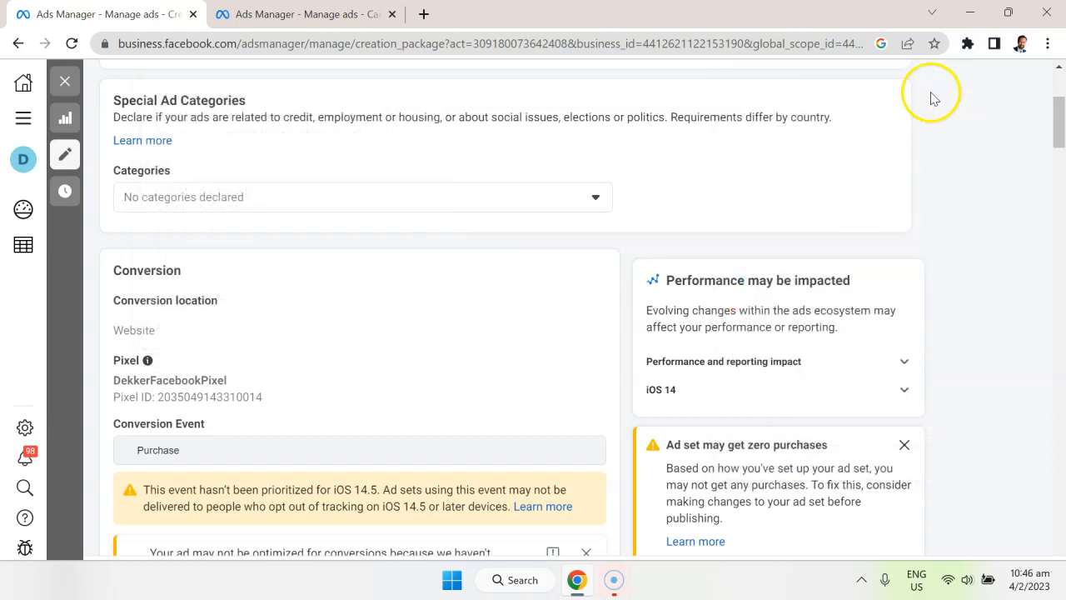
pyautogui.click(967, 45)
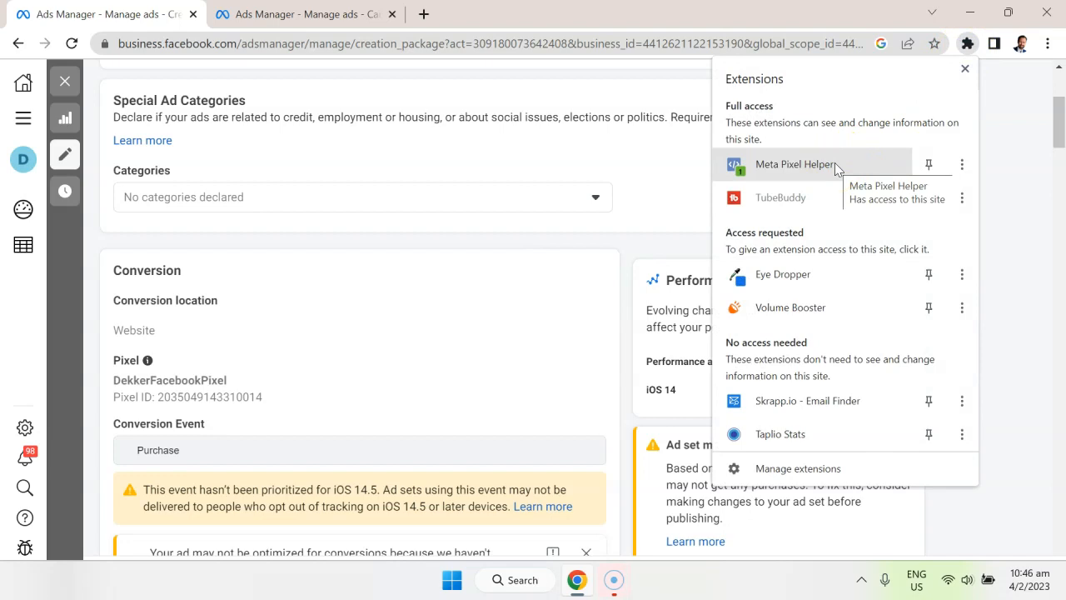
pyautogui.click(663, 222)
pyautogui.scroll(-2, 441, 333)
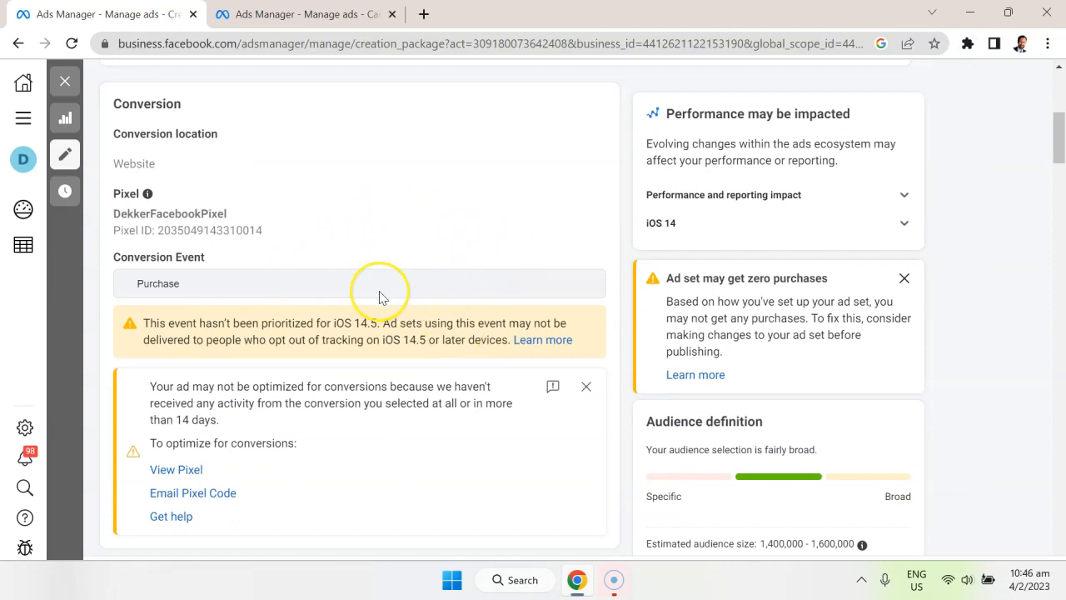
pyautogui.moveTo(501, 203)
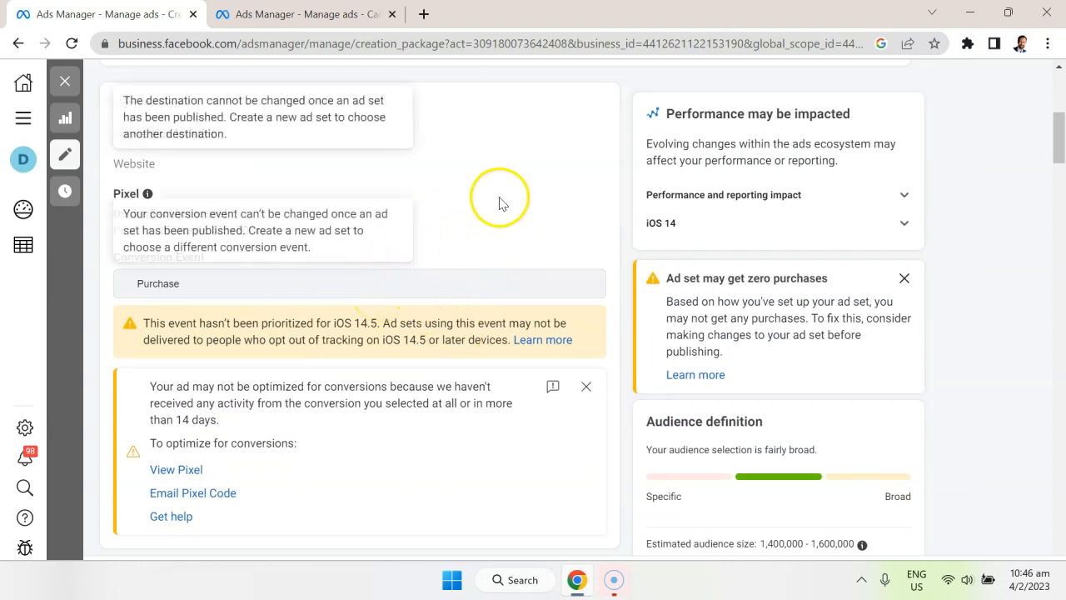
pyautogui.scroll(-1, 500, 204)
pyautogui.scroll(-1, 466, 216)
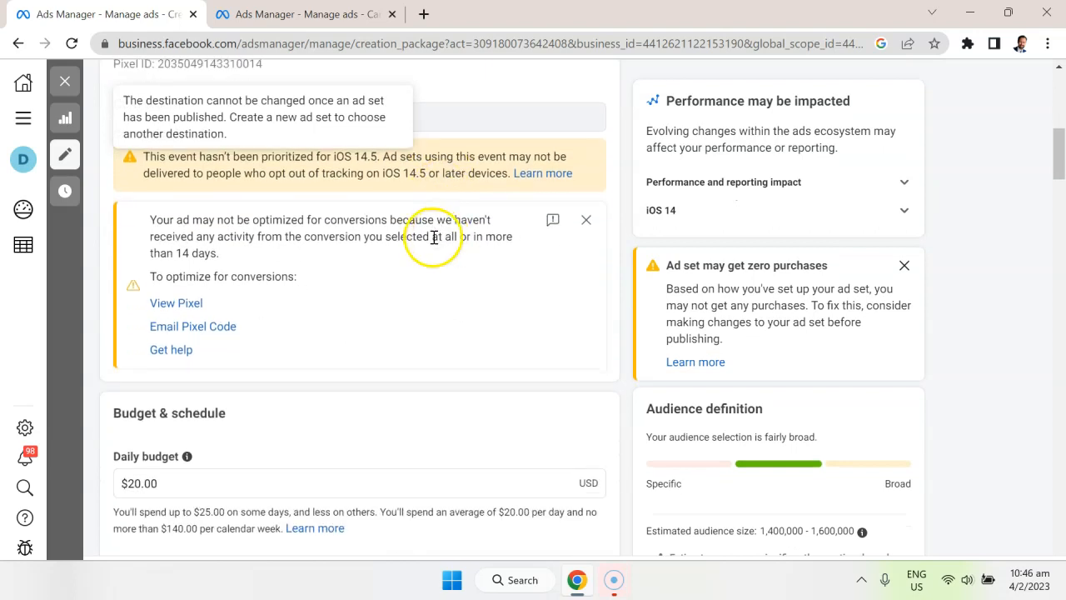
pyautogui.scroll(-2, 435, 239)
pyautogui.scroll(-2, 312, 300)
pyautogui.scroll(-1, 304, 267)
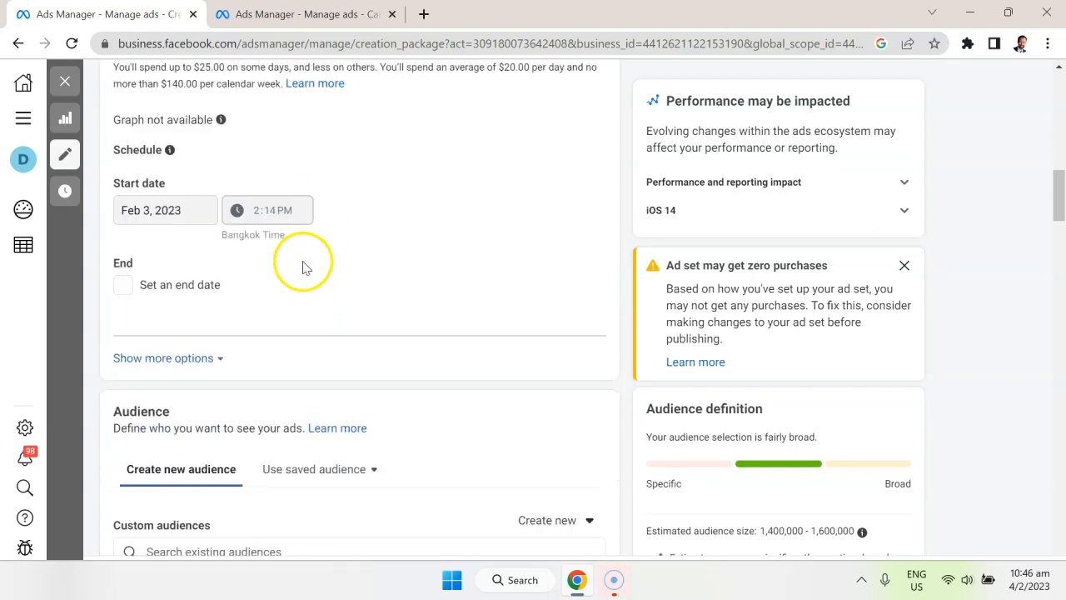
pyautogui.scroll(-2, 309, 250)
pyautogui.scroll(-1, 309, 257)
pyautogui.scroll(-3, 309, 255)
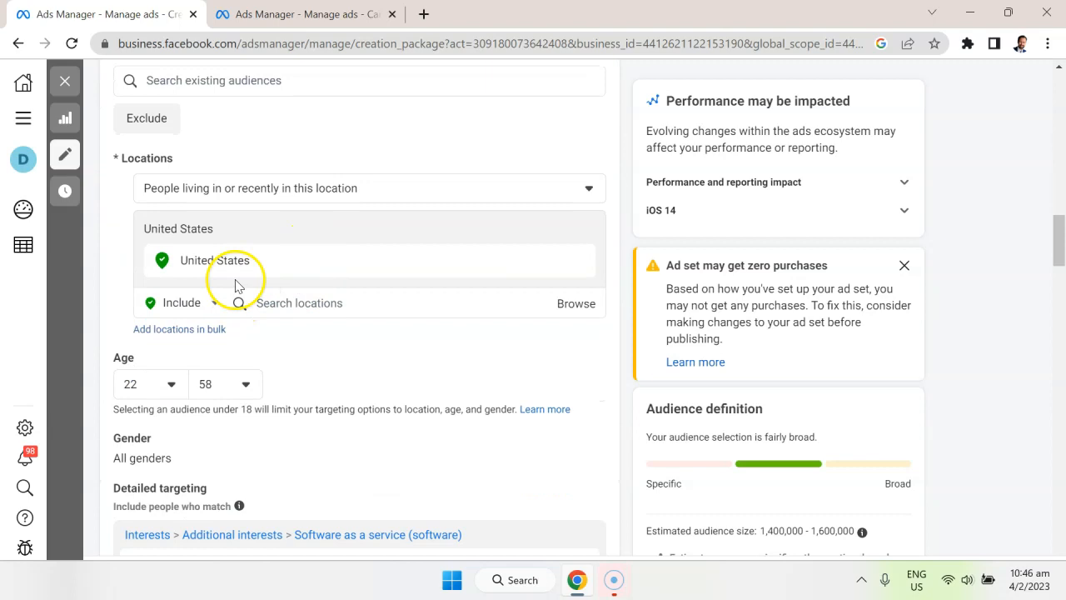
pyautogui.scroll(-1, 275, 291)
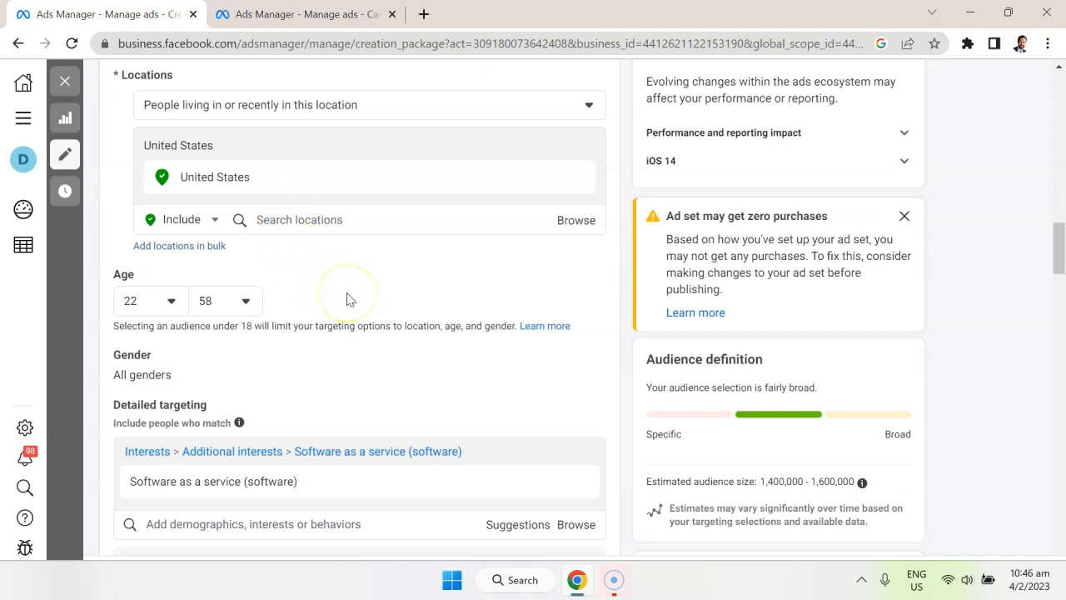
pyautogui.scroll(-1, 333, 275)
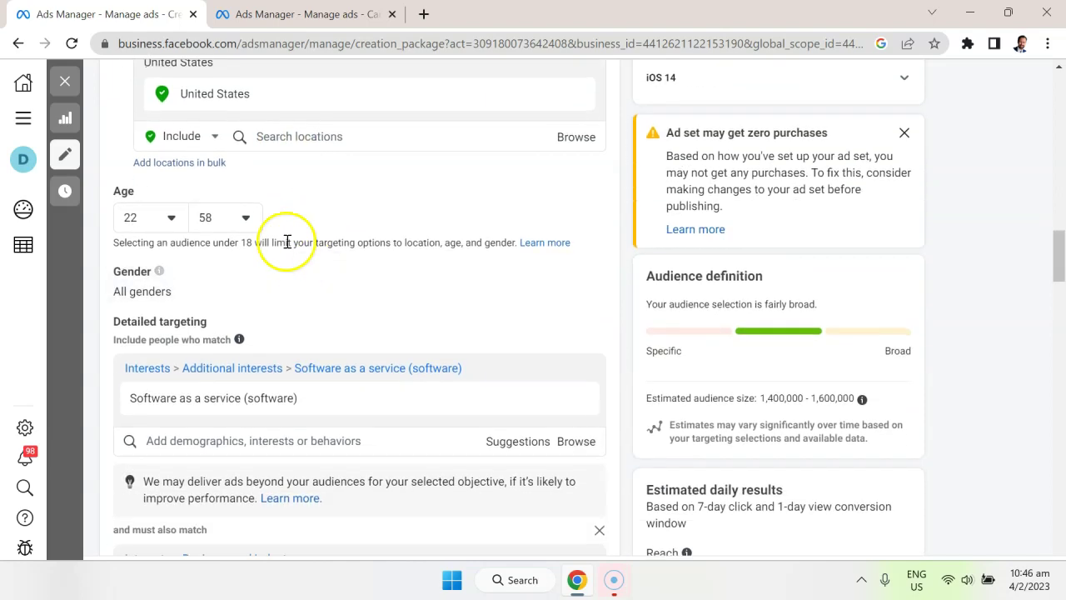
# Step: Review the audience minimum and maximum age choices, leaving both unchanged
pyautogui.click(170, 219)
pyautogui.click(324, 214)
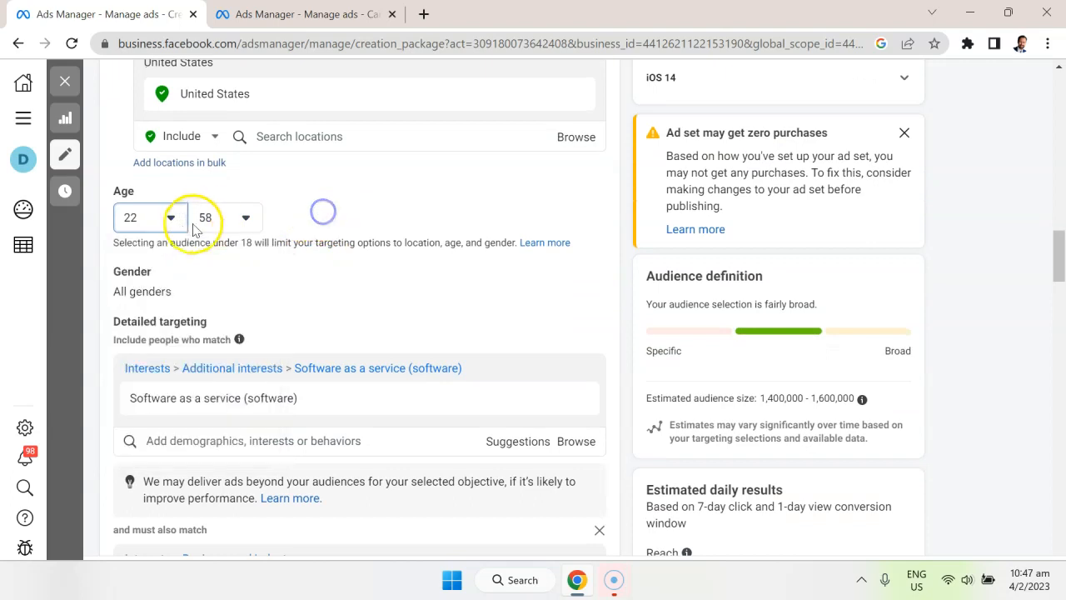
pyautogui.click(174, 218)
pyautogui.scroll(1, 183, 348)
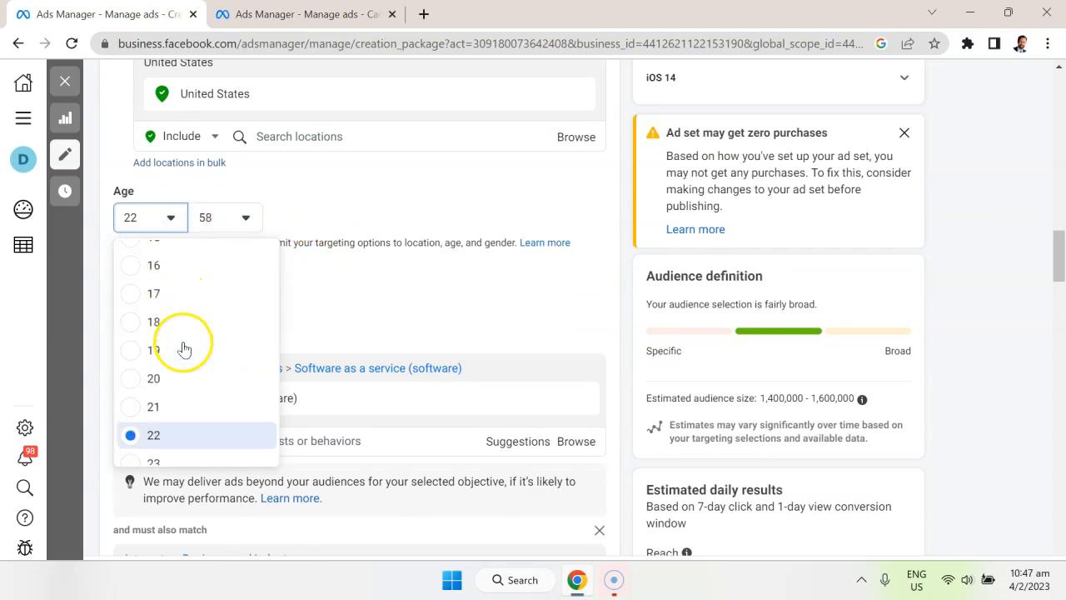
pyautogui.scroll(1, 209, 312)
pyautogui.scroll(-2, 237, 296)
pyautogui.click(325, 219)
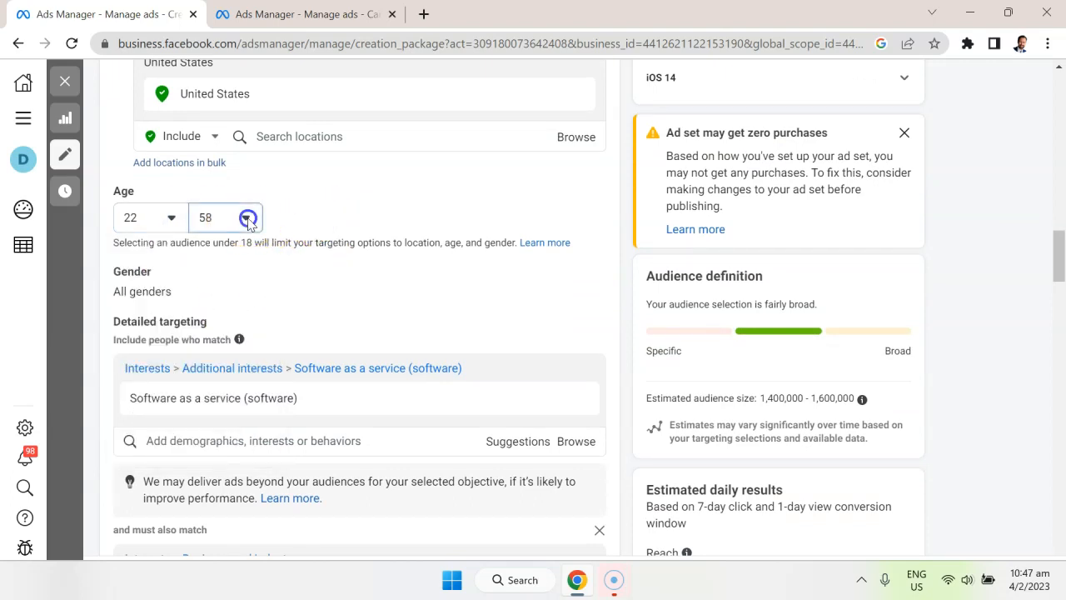
pyautogui.click(247, 218)
pyautogui.click(355, 218)
pyautogui.scroll(-1, 404, 317)
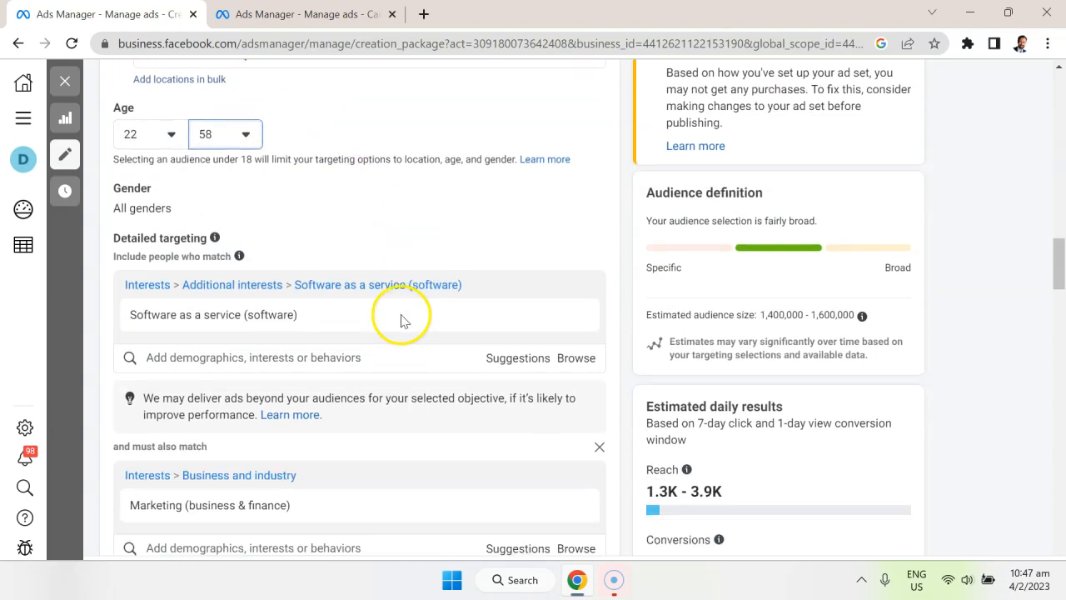
pyautogui.scroll(-1, 417, 333)
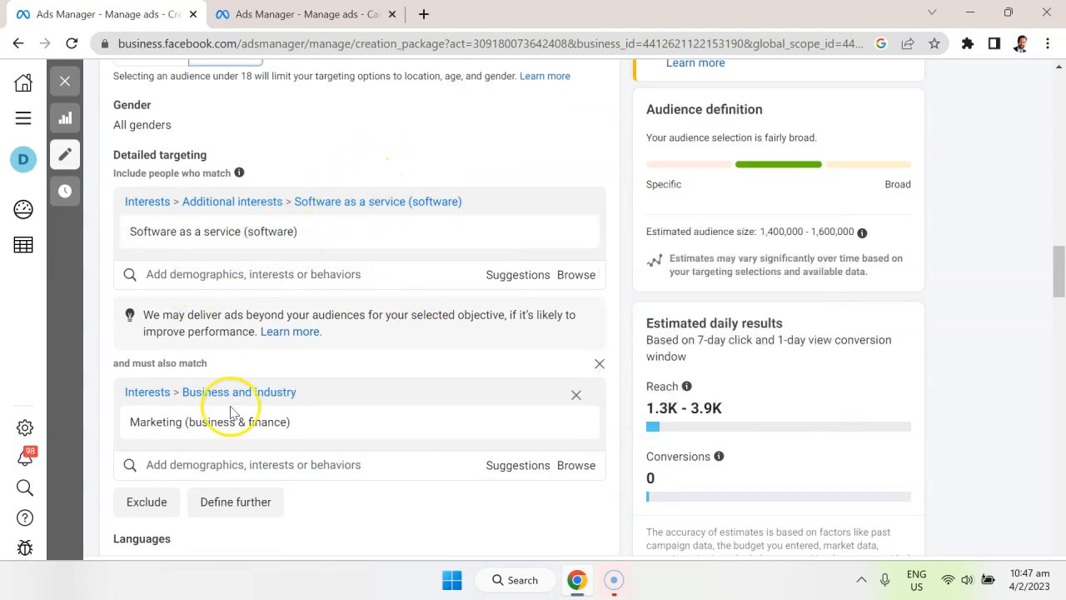
pyautogui.moveTo(210, 505)
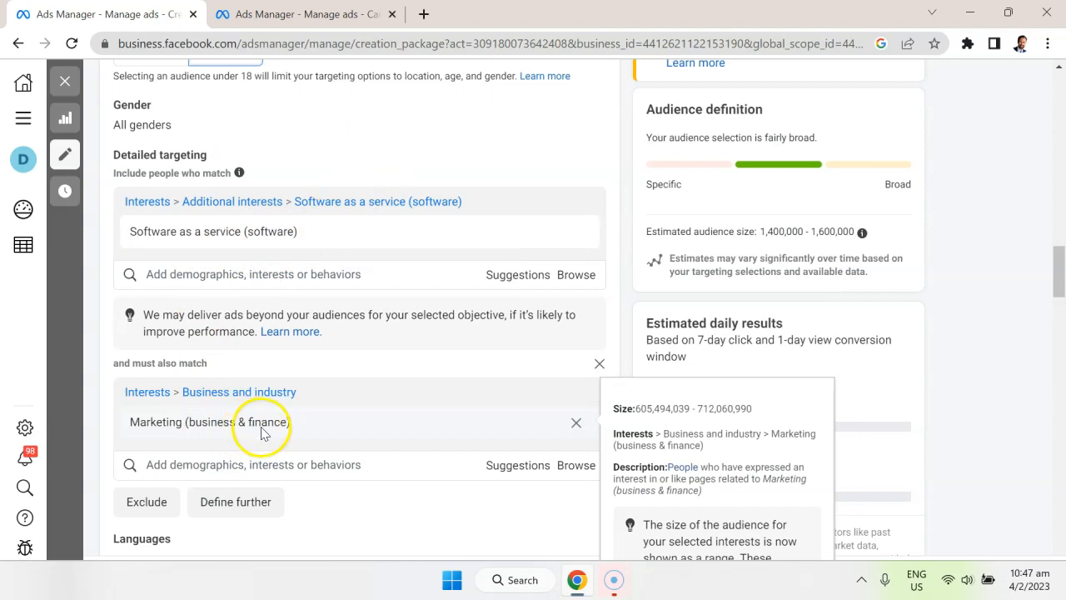
# Step: Highlight the 'and must also match' targeting phrase and the estimated audience size figures
pyautogui.doubleClick(190, 364)
pyautogui.moveTo(187, 364); pyautogui.dragTo(119, 364)
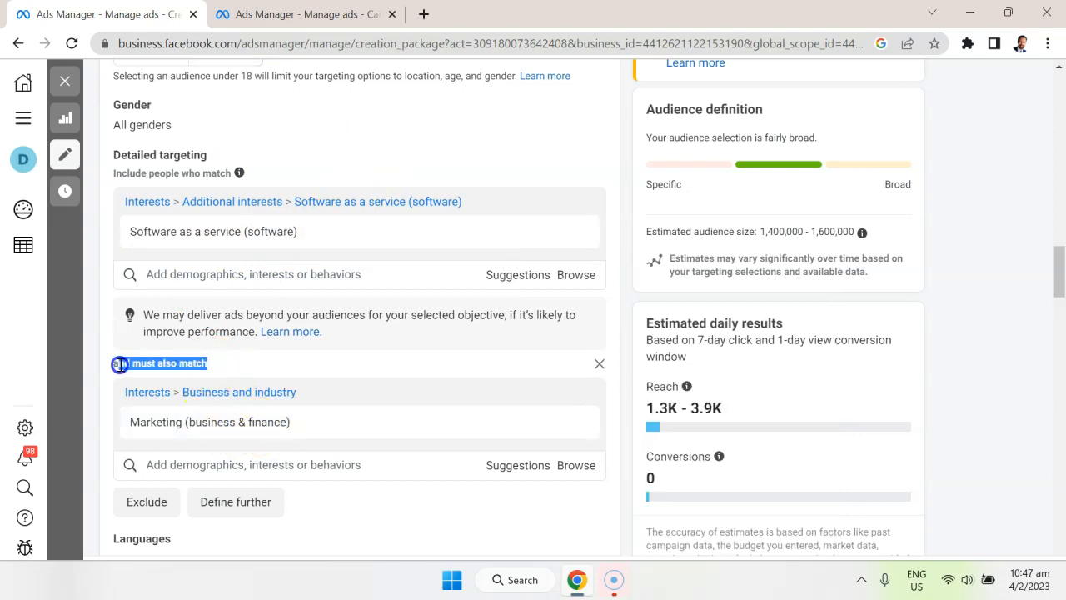
pyautogui.scroll(-1, 125, 364)
pyautogui.scroll(1, 129, 366)
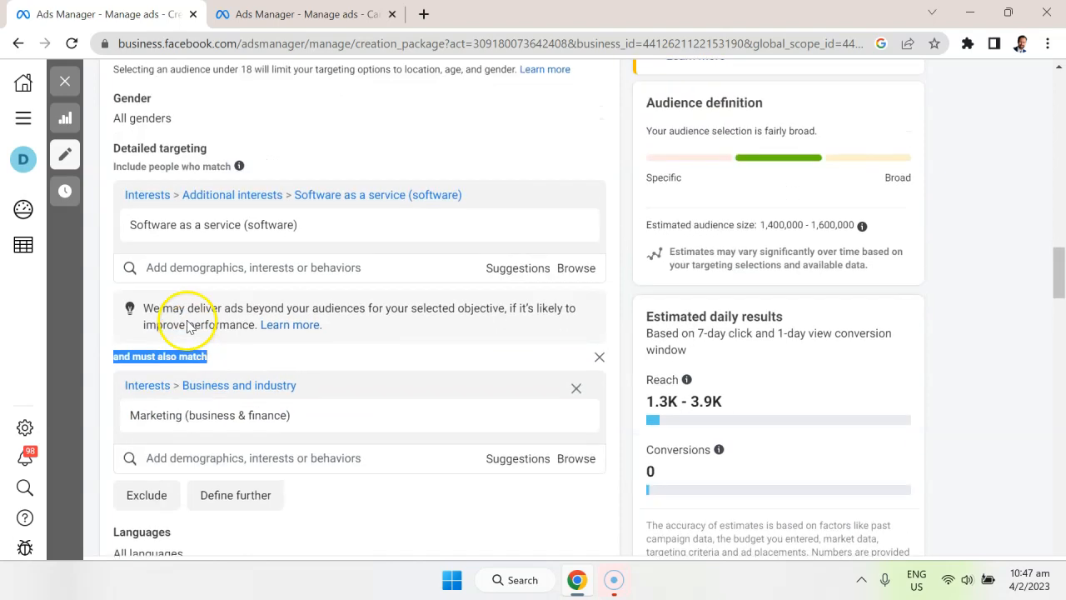
pyautogui.moveTo(214, 366); pyautogui.dragTo(112, 367)
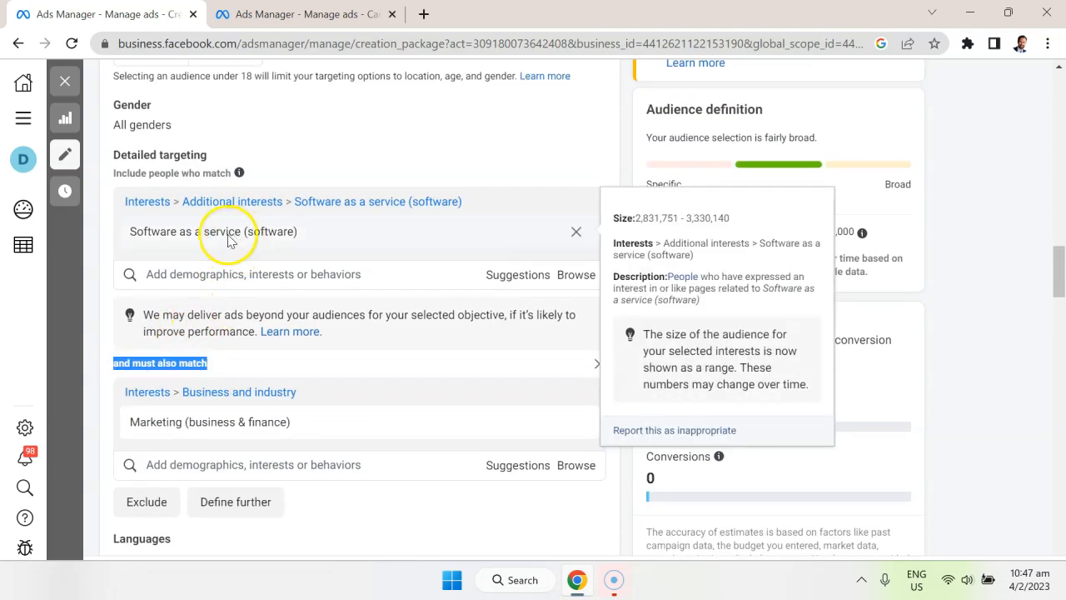
pyautogui.scroll(-1, 235, 322)
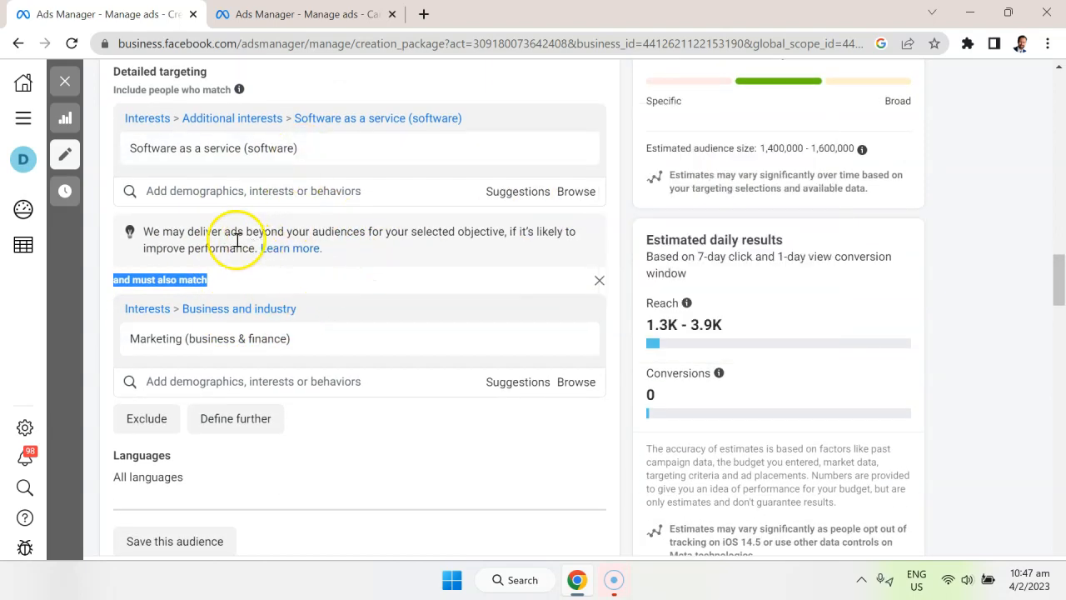
pyautogui.click(215, 289)
pyautogui.moveTo(216, 288); pyautogui.dragTo(111, 281)
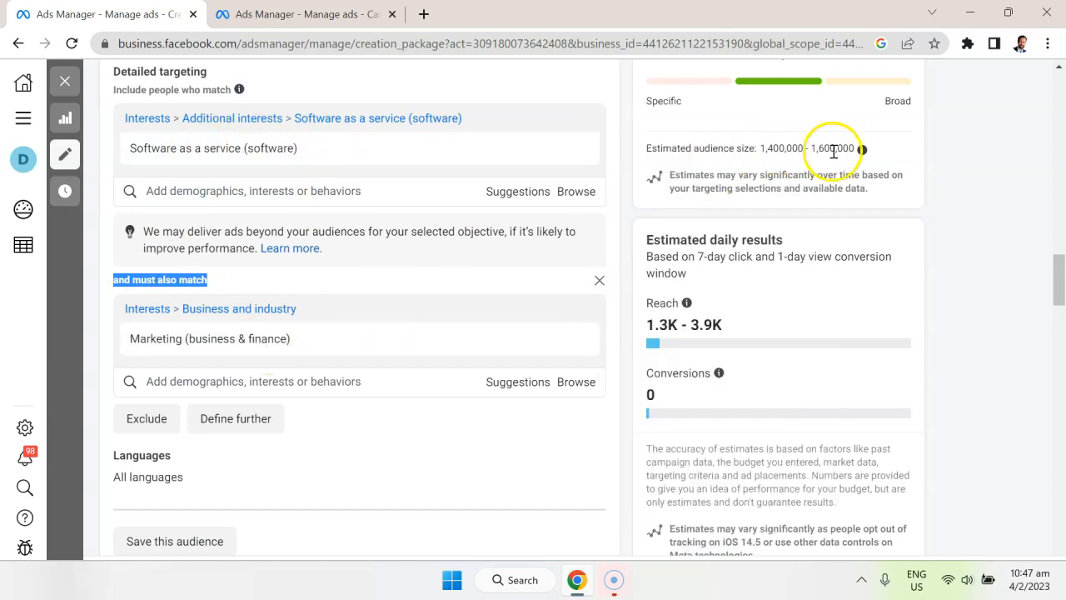
pyautogui.moveTo(857, 150)
pyautogui.mouseDown()
pyautogui.moveTo(652, 163)
pyautogui.moveTo(647, 174)
pyautogui.mouseUp()
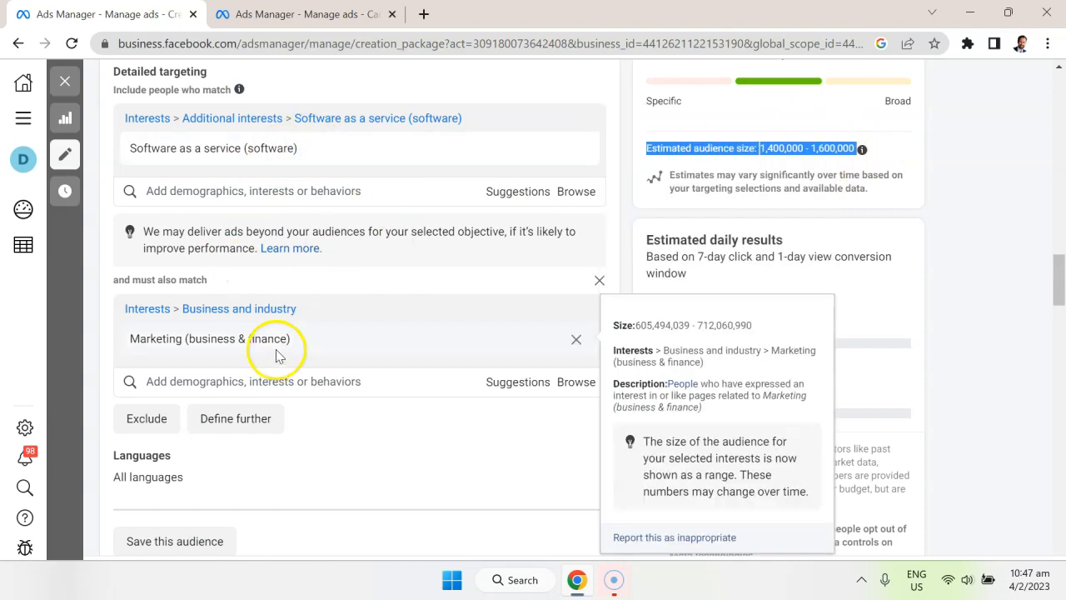
pyautogui.scroll(-2, 369, 319)
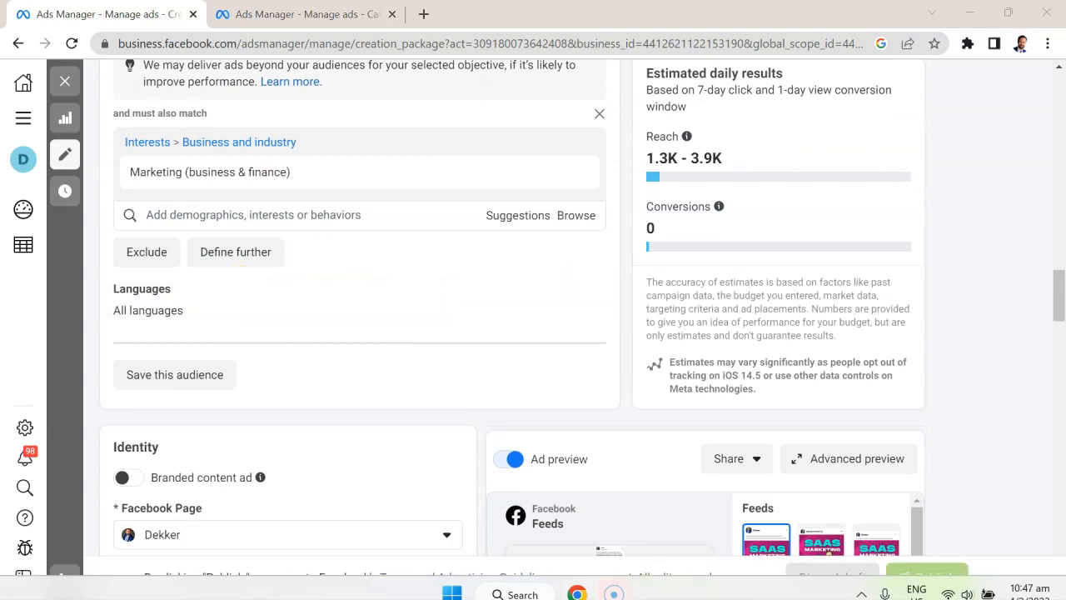
# Step: Limit the audience language to English (All)
pyautogui.click(587, 293)
pyautogui.click(305, 312)
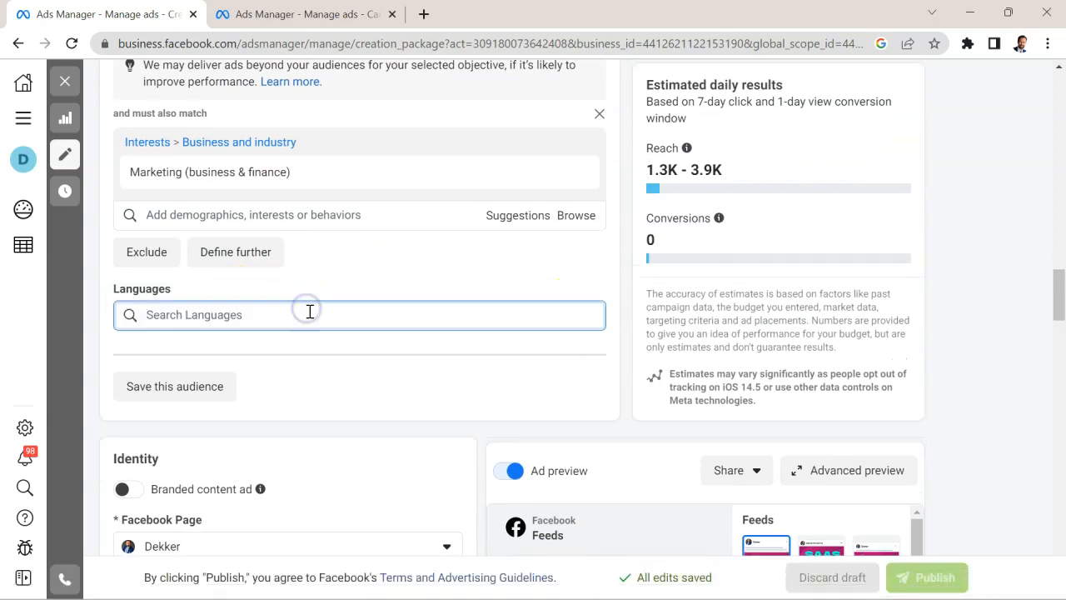
pyautogui.write('English')
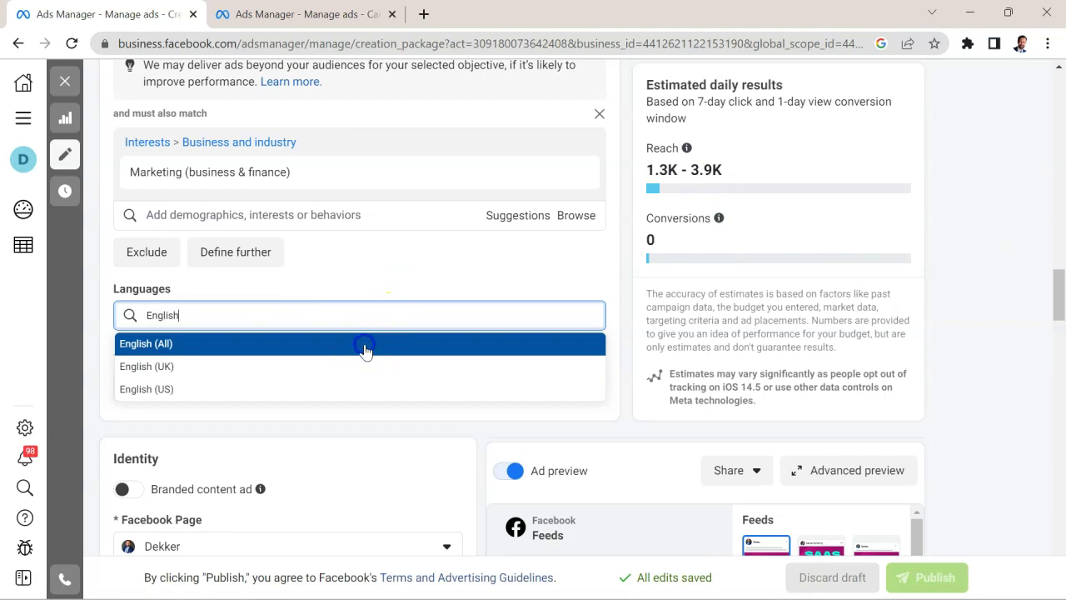
pyautogui.click(365, 350)
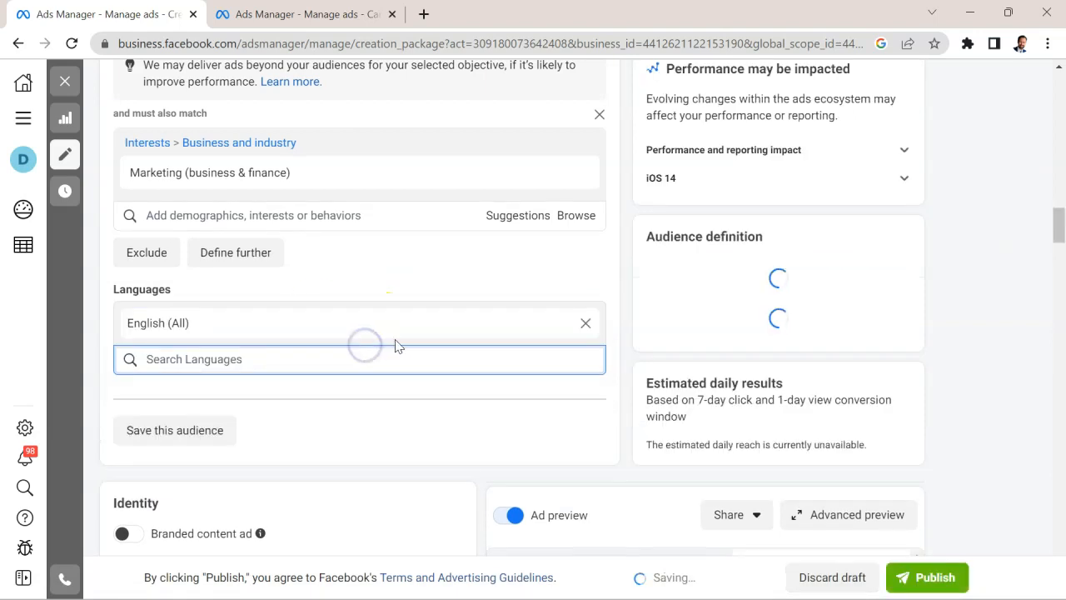
pyautogui.scroll(-2, 397, 293)
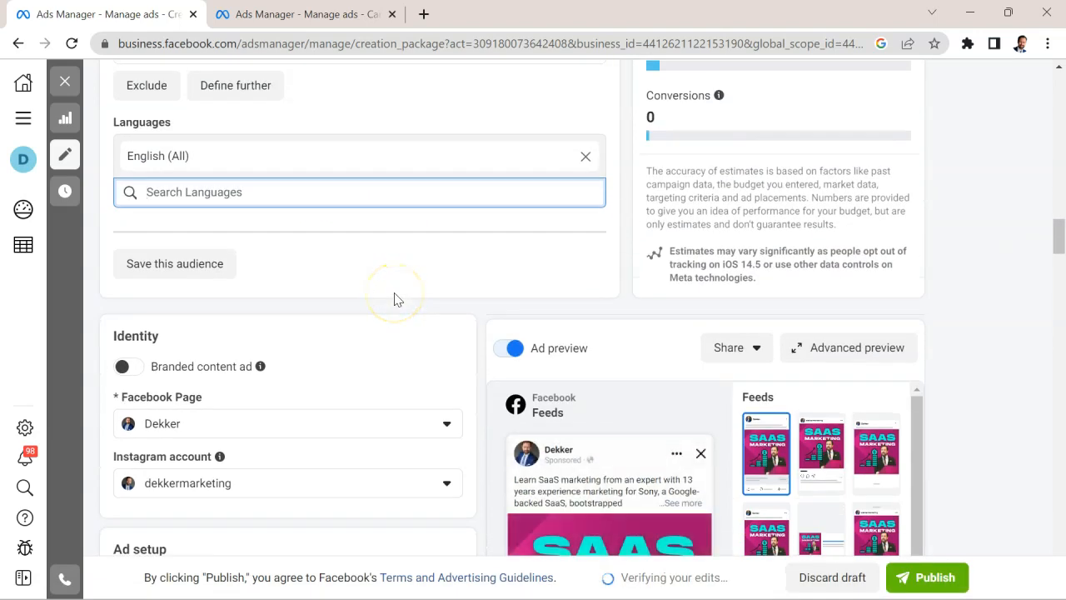
pyautogui.scroll(-1, 386, 283)
pyautogui.scroll(-1, 387, 281)
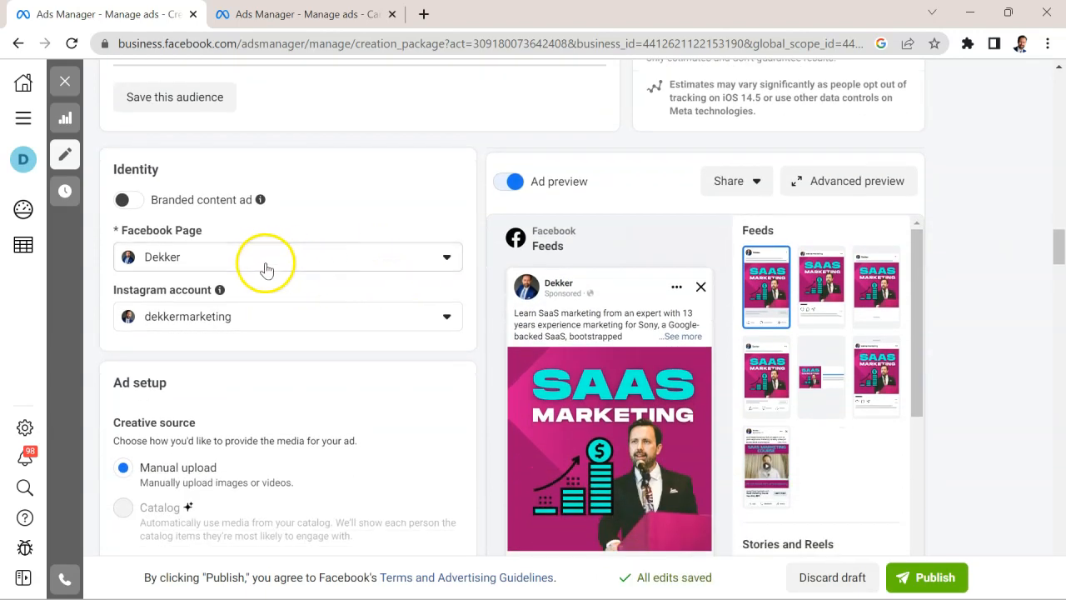
pyautogui.scroll(-2, 309, 321)
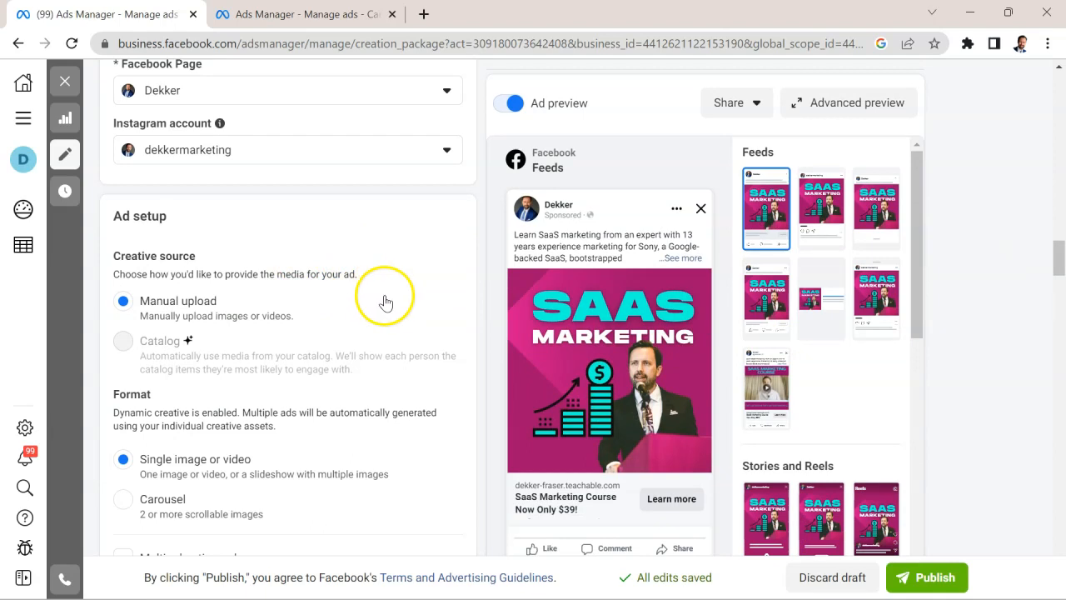
pyautogui.scroll(-1, 367, 283)
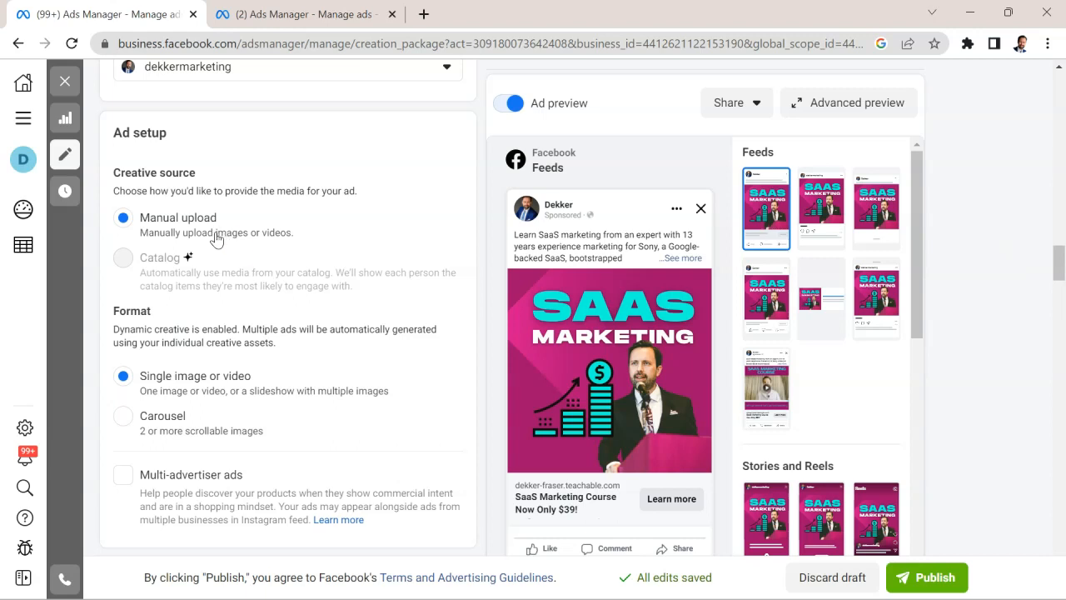
pyautogui.scroll(-1, 225, 283)
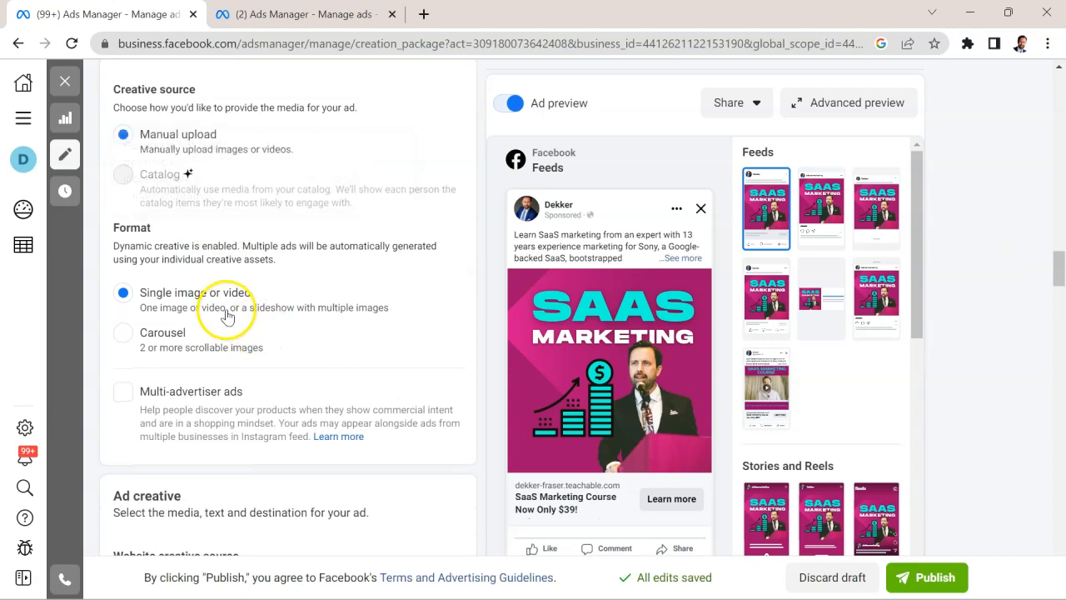
pyautogui.scroll(-1, 227, 310)
pyautogui.scroll(-1, 238, 250)
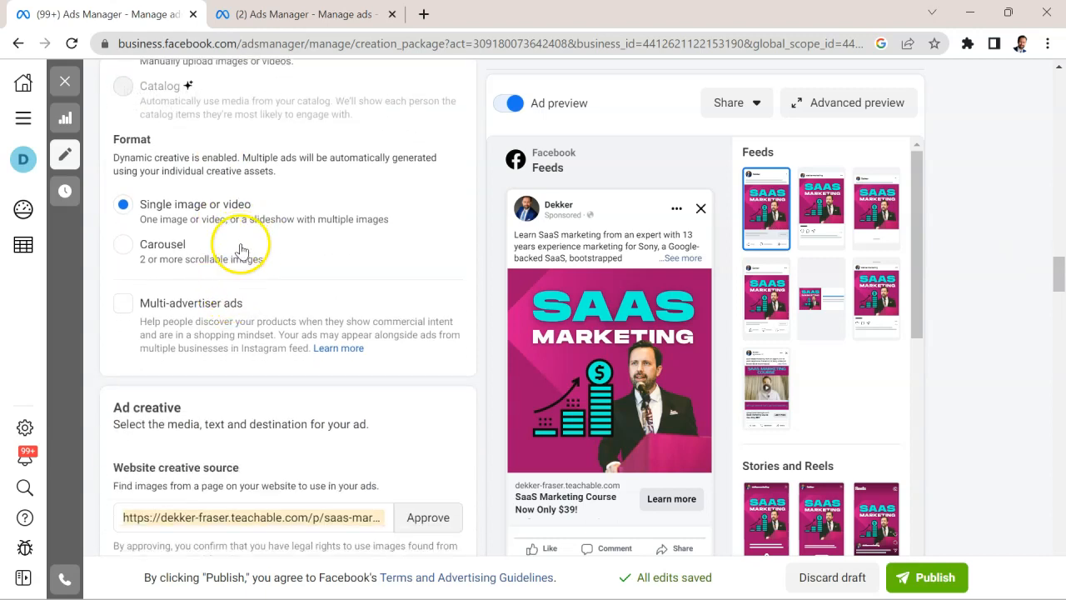
# Step: Clear the website creative source address so the field is empty
pyautogui.tripleClick(330, 439)
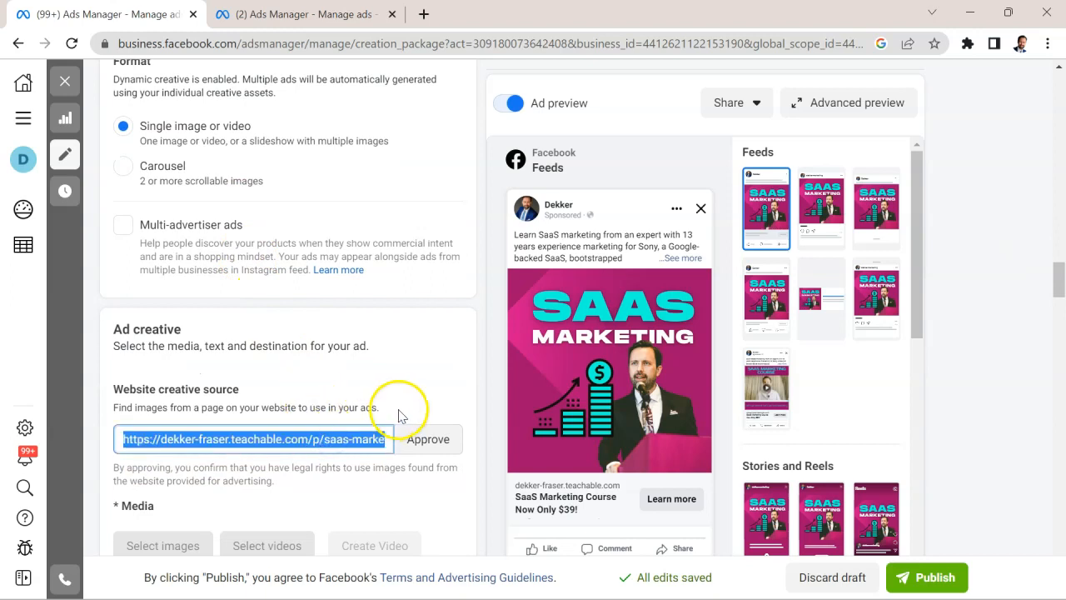
pyautogui.press('BackSpace')
pyautogui.scroll(-1, 310, 414)
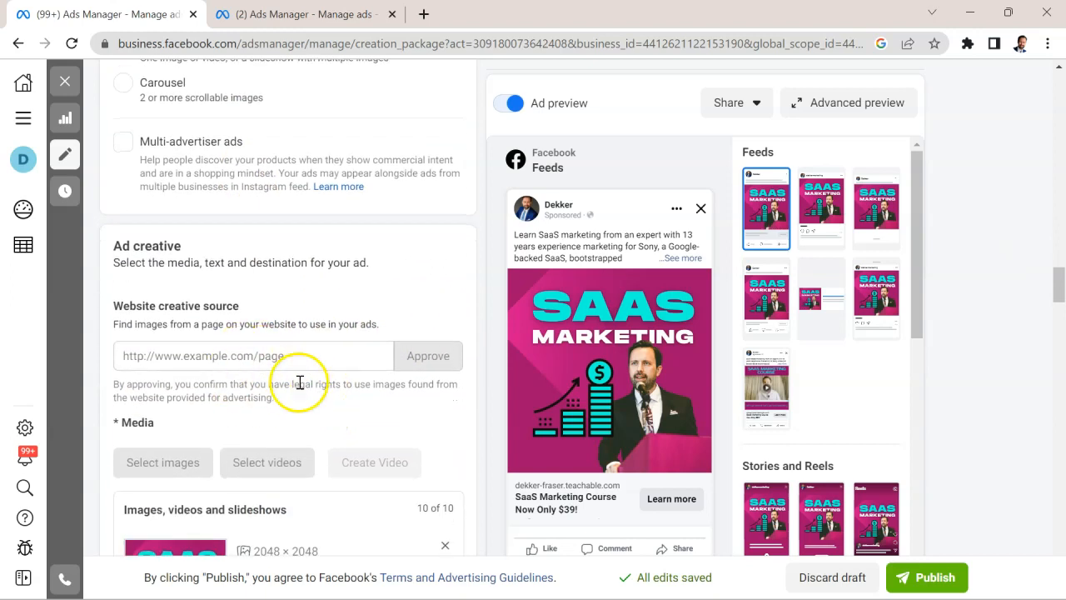
pyautogui.scroll(-1, 287, 367)
pyautogui.scroll(-1, 288, 275)
pyautogui.scroll(-1, 300, 259)
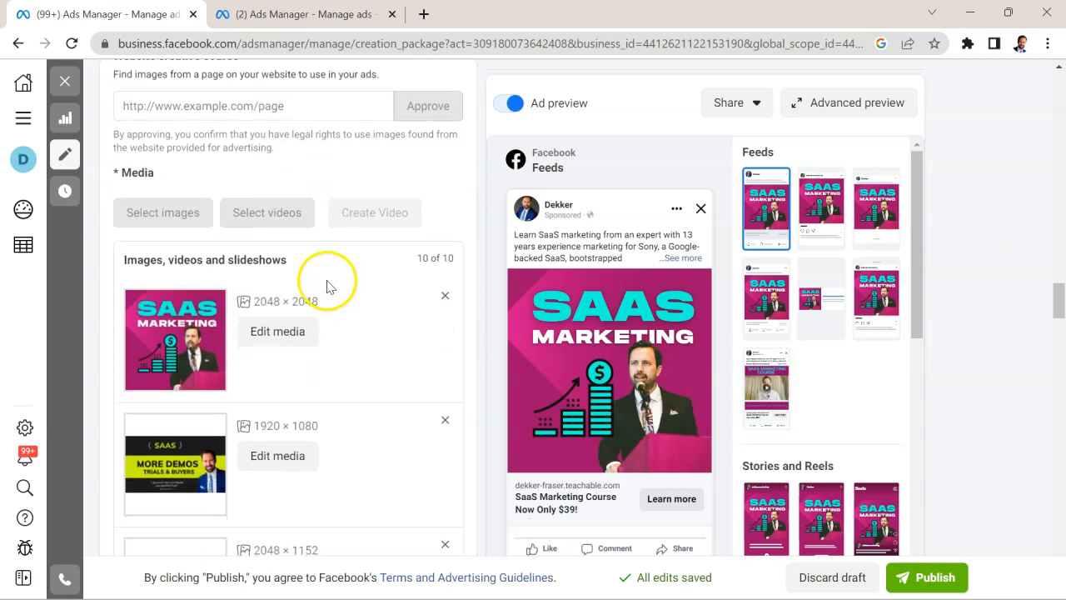
pyautogui.scroll(-1, 363, 333)
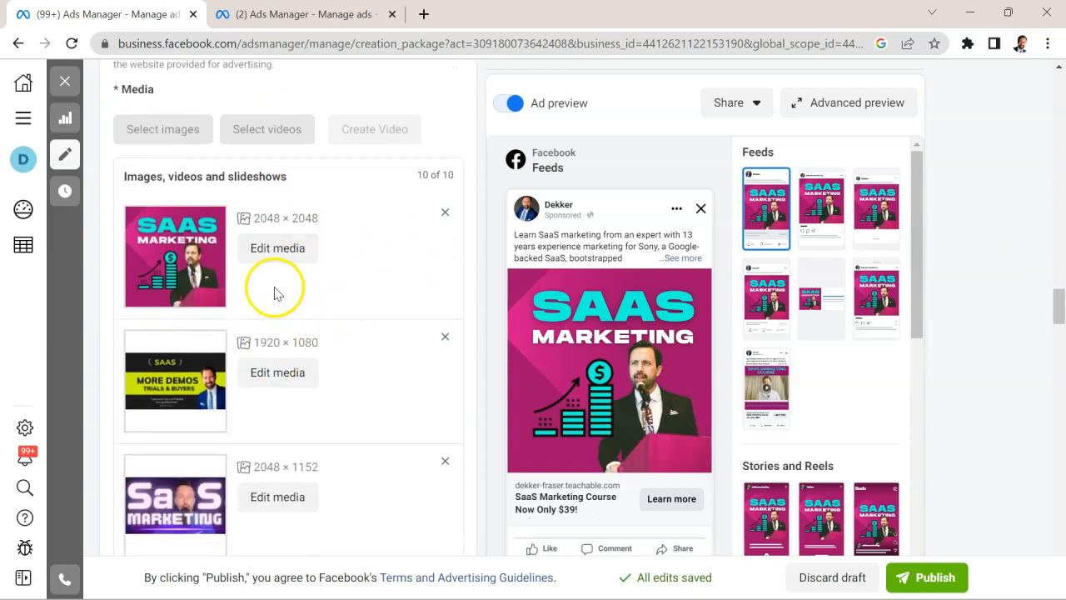
pyautogui.scroll(-2, 232, 259)
pyautogui.scroll(-1, 232, 265)
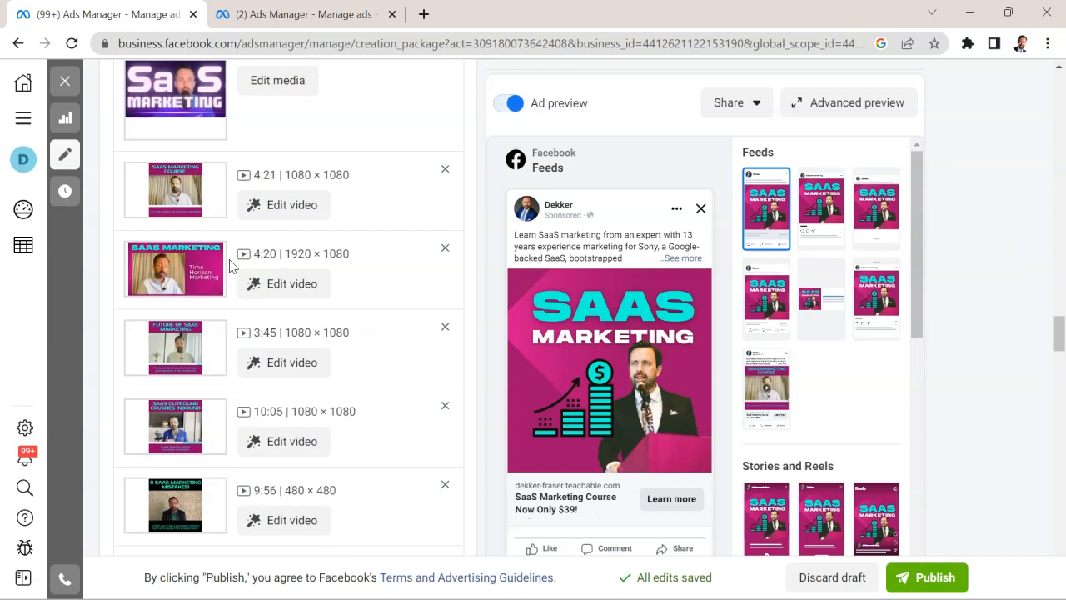
pyautogui.scroll(-2, 230, 250)
pyautogui.scroll(-1, 231, 248)
pyautogui.scroll(-1, 257, 309)
pyautogui.scroll(3, 258, 309)
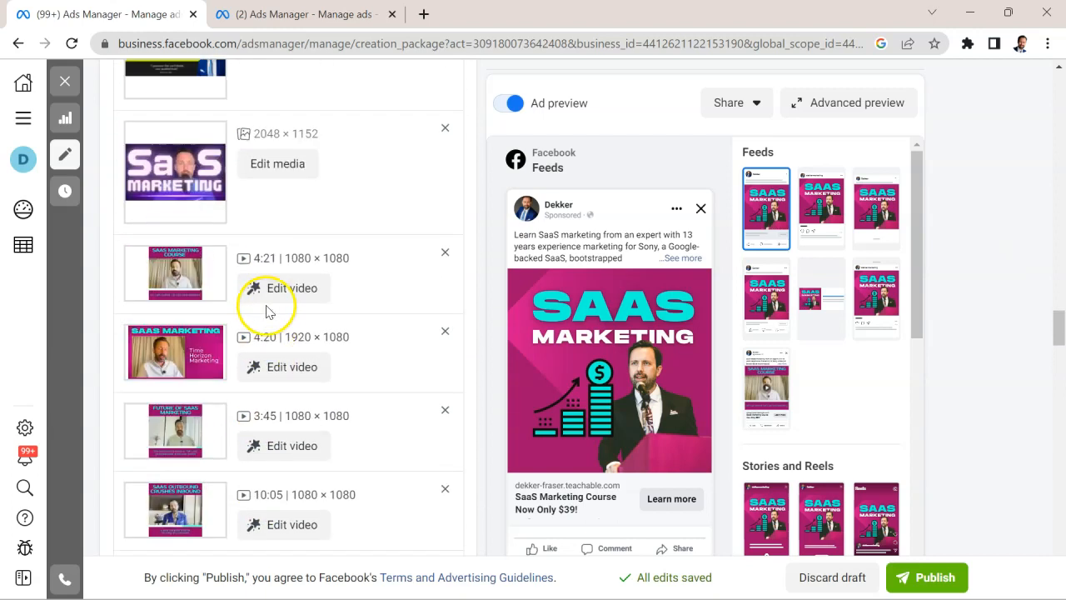
pyautogui.scroll(1, 269, 309)
pyautogui.scroll(1, 297, 221)
pyautogui.scroll(3, 316, 205)
pyautogui.scroll(1, 323, 215)
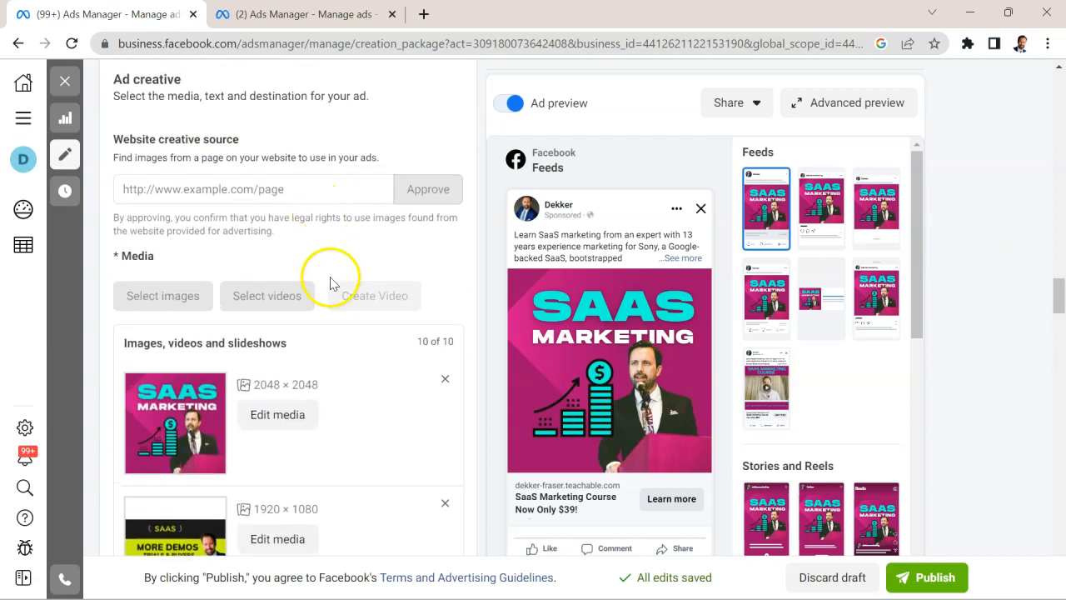
pyautogui.scroll(-1, 327, 276)
pyautogui.scroll(-1, 329, 281)
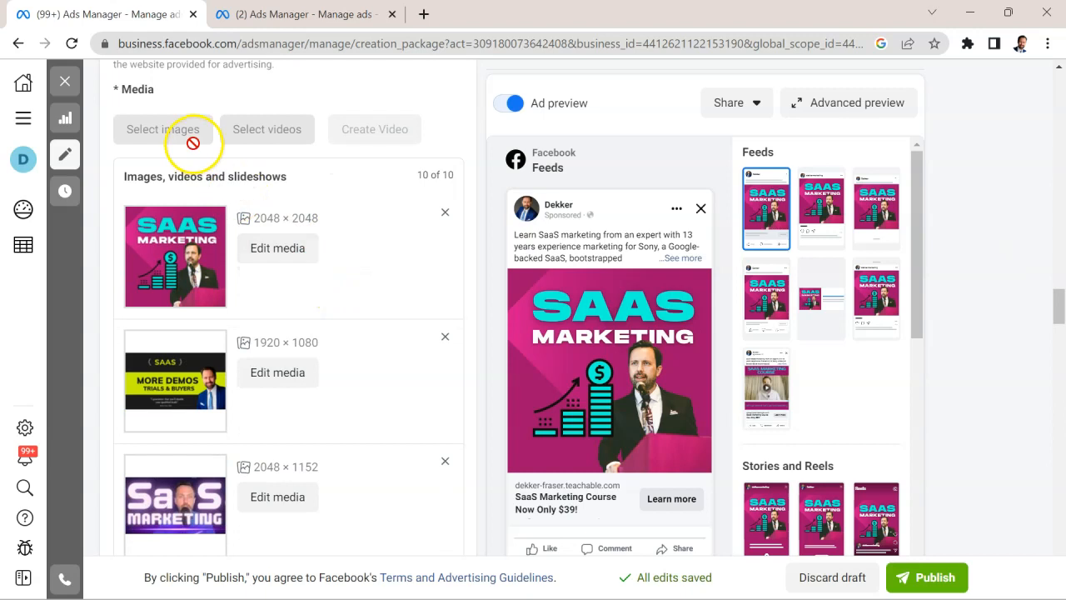
pyautogui.scroll(-2, 311, 258)
pyautogui.scroll(-1, 316, 289)
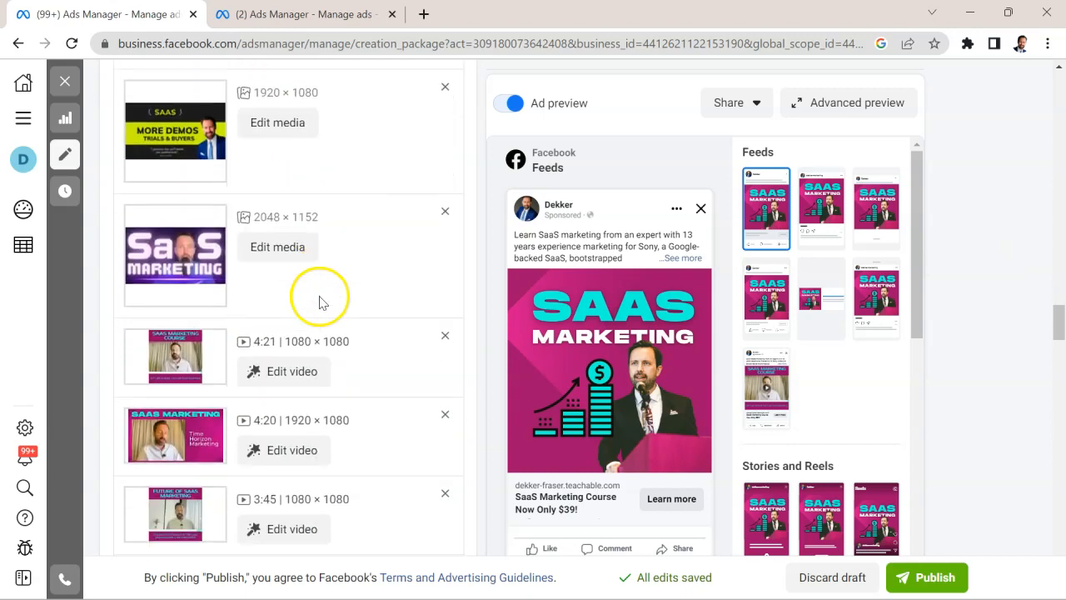
pyautogui.scroll(3, 337, 325)
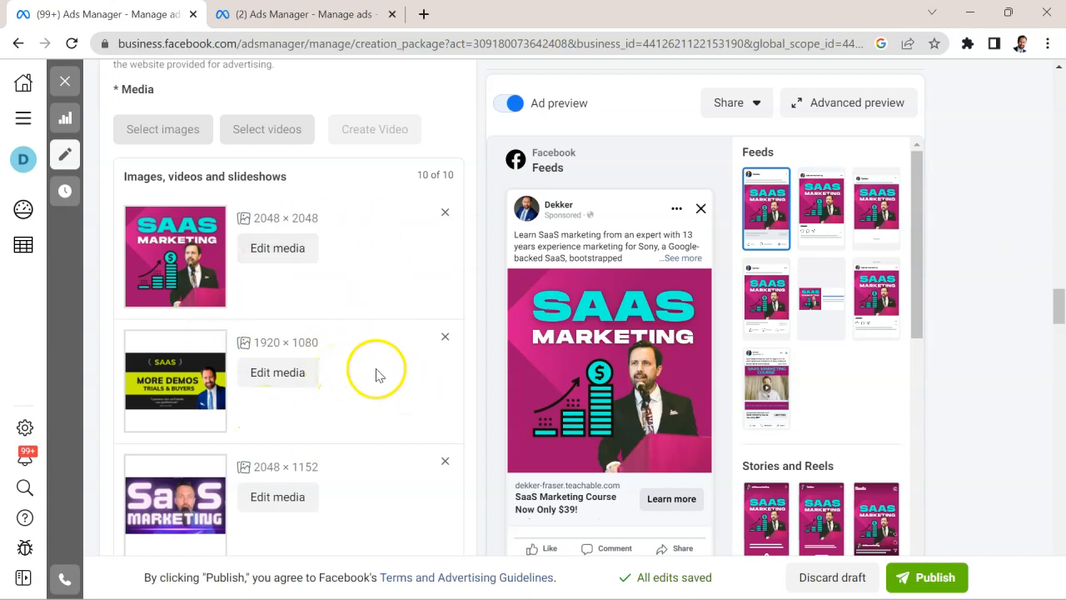
pyautogui.scroll(-3, 376, 374)
pyautogui.scroll(-2, 366, 350)
pyautogui.scroll(-2, 351, 336)
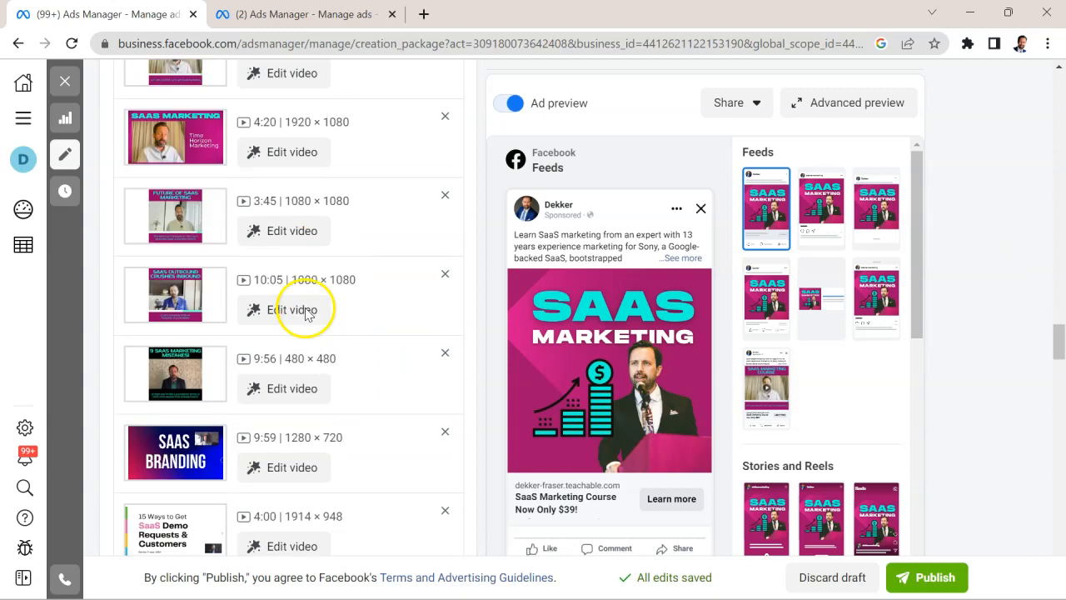
pyautogui.scroll(-3, 307, 387)
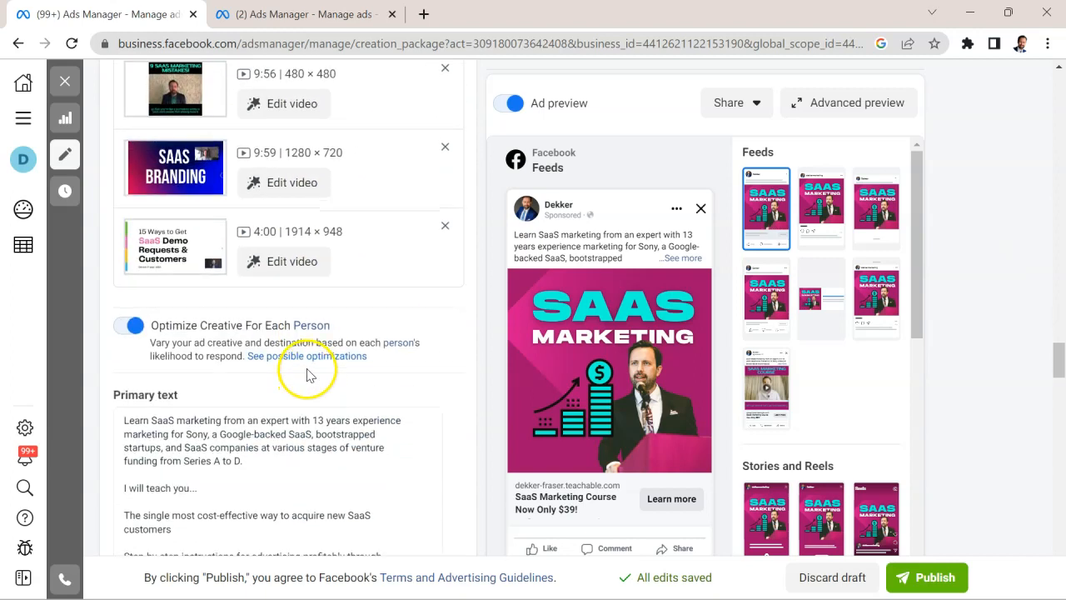
pyautogui.scroll(-2, 269, 380)
pyautogui.tripleClick(225, 294)
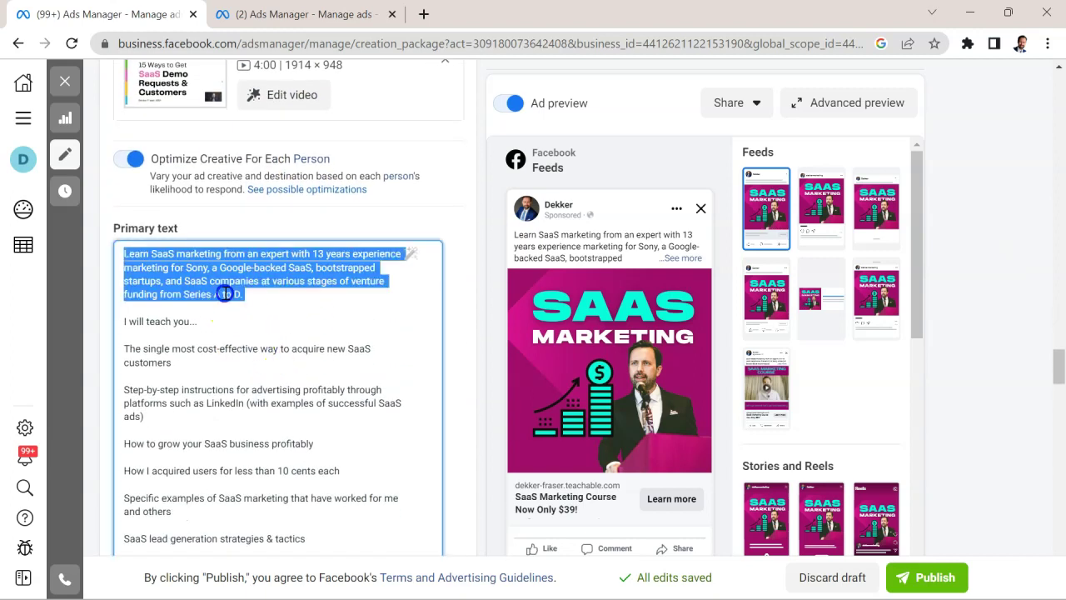
pyautogui.click(468, 333)
pyautogui.scroll(-1, 333, 373)
pyautogui.scroll(2, 338, 375)
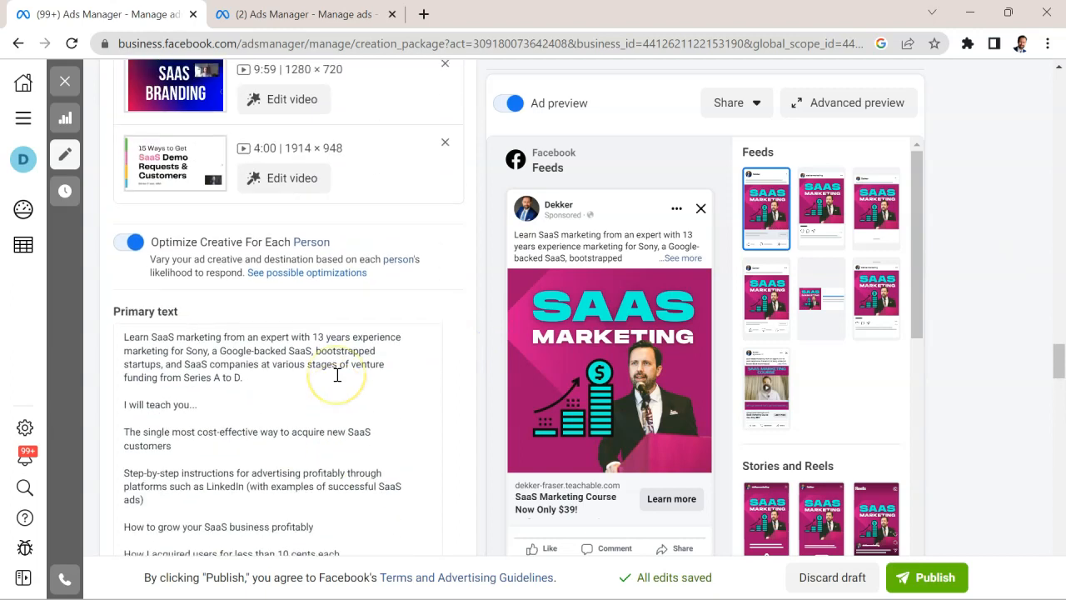
pyautogui.scroll(1, 336, 374)
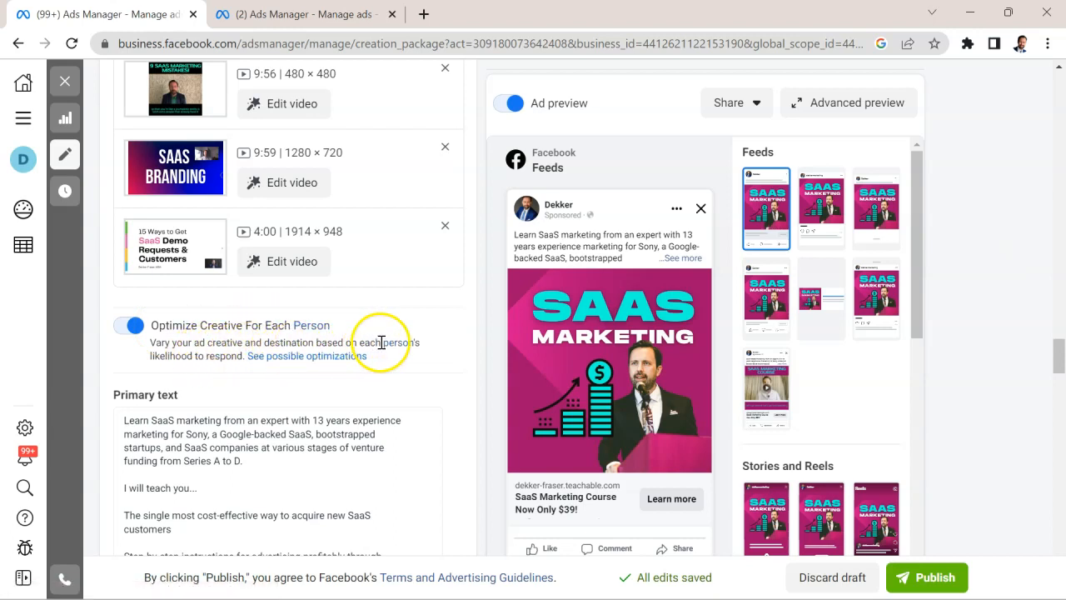
pyautogui.scroll(2, 402, 373)
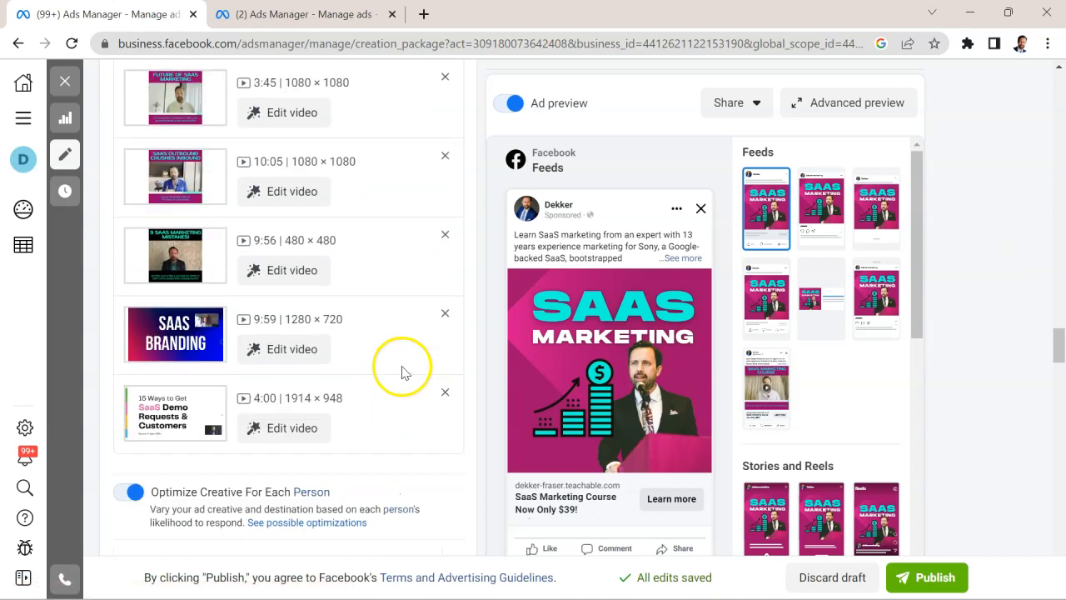
pyautogui.scroll(-1, 393, 379)
pyautogui.scroll(-1, 362, 376)
pyautogui.scroll(-2, 340, 365)
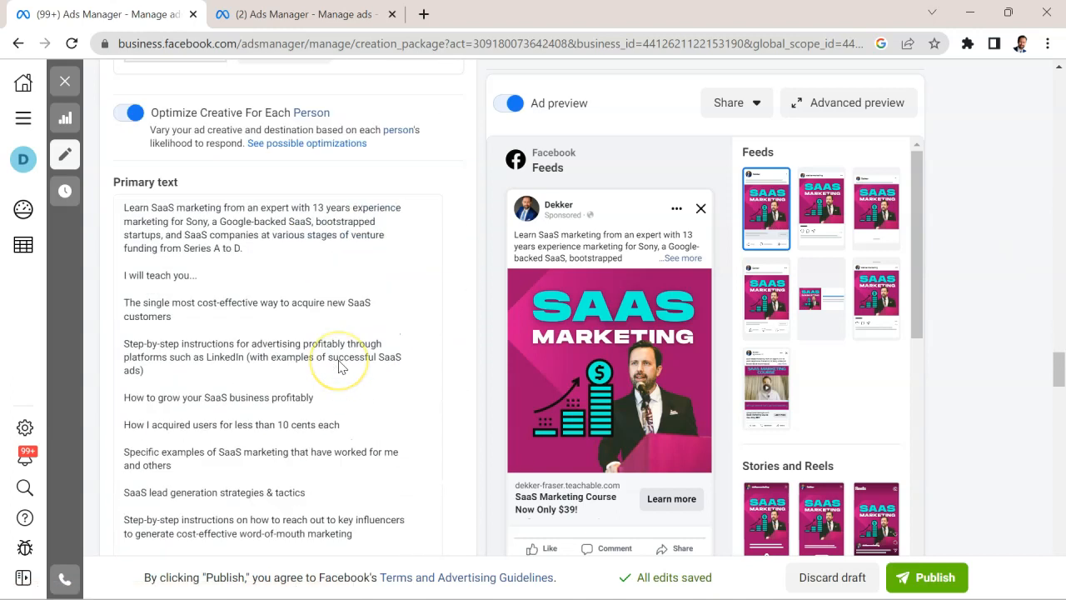
pyautogui.scroll(-1, 340, 367)
pyautogui.scroll(-2, 339, 362)
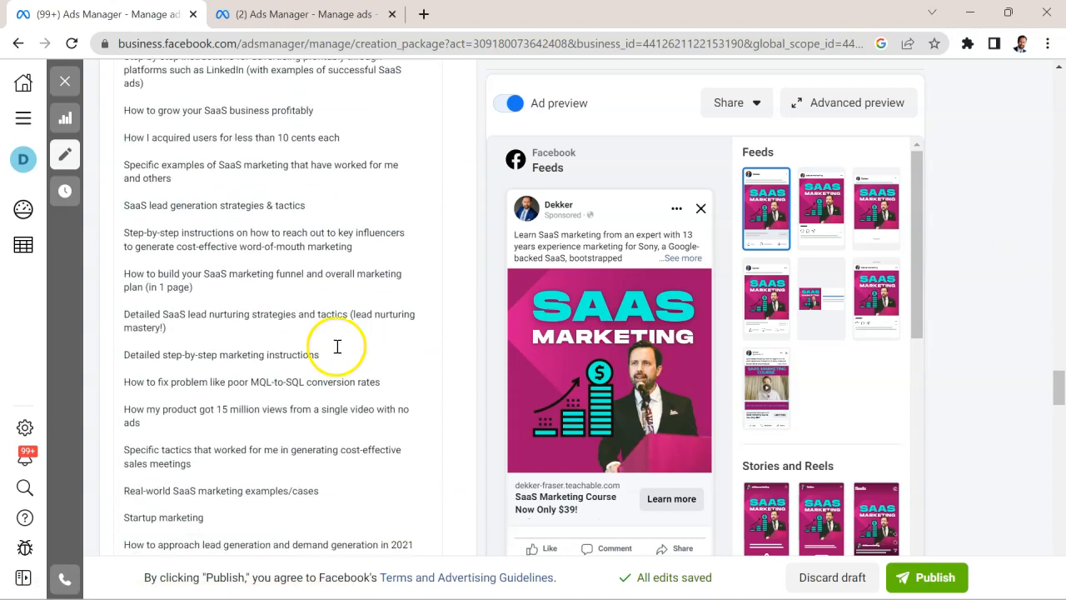
pyautogui.scroll(3, 295, 316)
pyautogui.scroll(3, 275, 366)
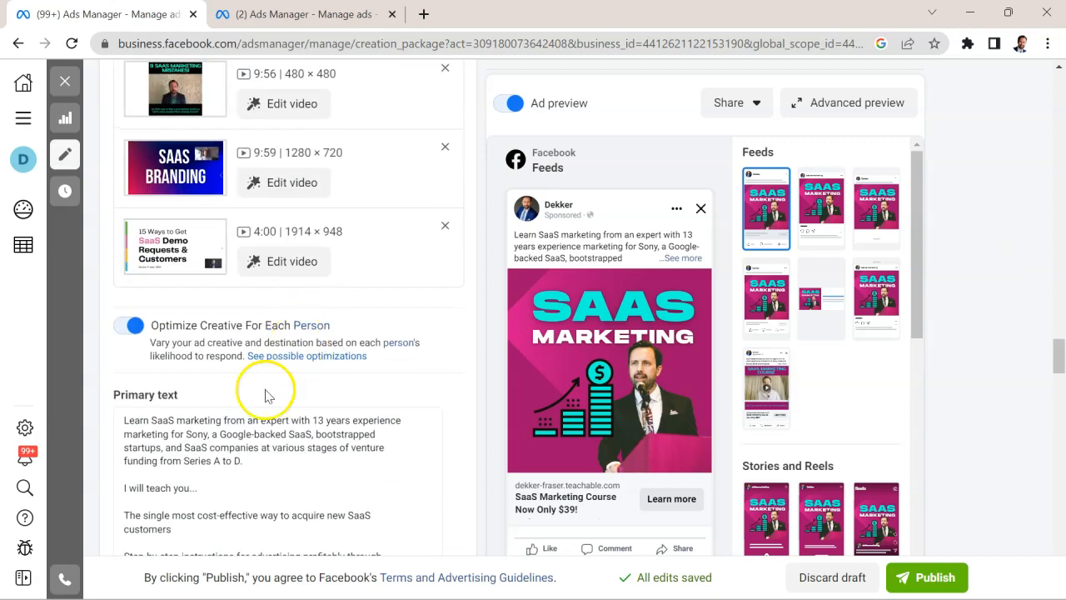
pyautogui.scroll(-3, 301, 380)
pyautogui.scroll(-3, 300, 375)
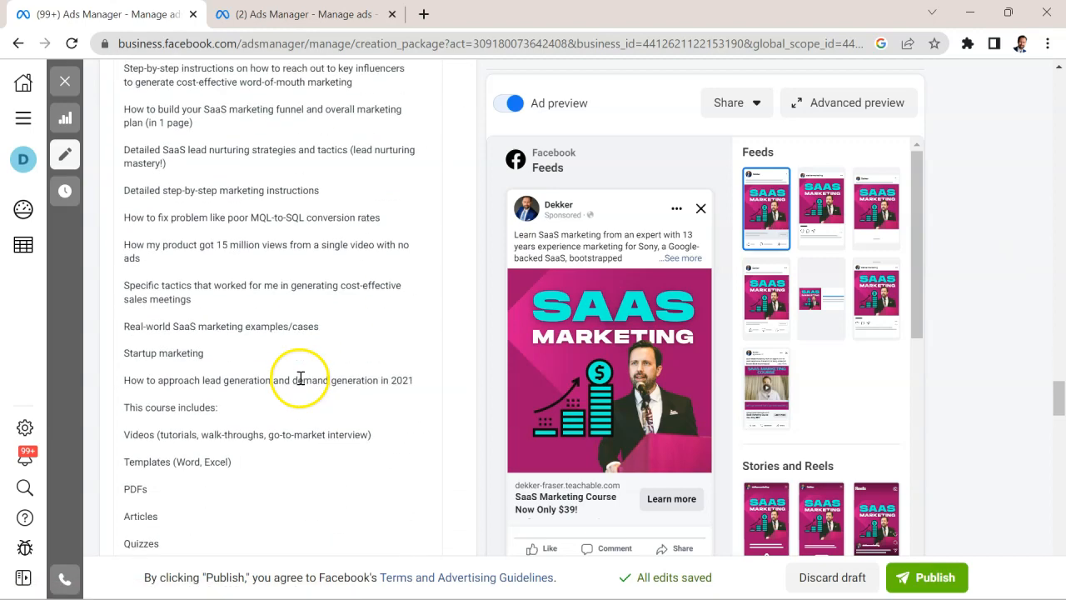
pyautogui.scroll(-1, 299, 375)
pyautogui.scroll(-2, 298, 371)
pyautogui.scroll(-3, 275, 333)
pyautogui.scroll(-3, 266, 313)
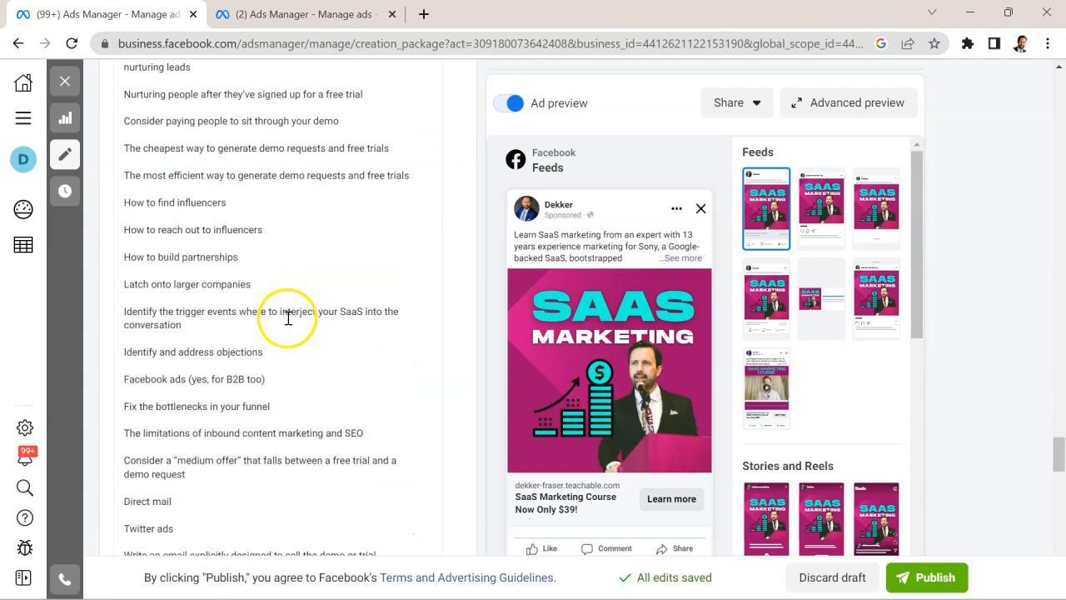
pyautogui.scroll(-3, 288, 312)
pyautogui.scroll(-3, 293, 300)
pyautogui.scroll(-3, 293, 300)
pyautogui.scroll(1, 296, 308)
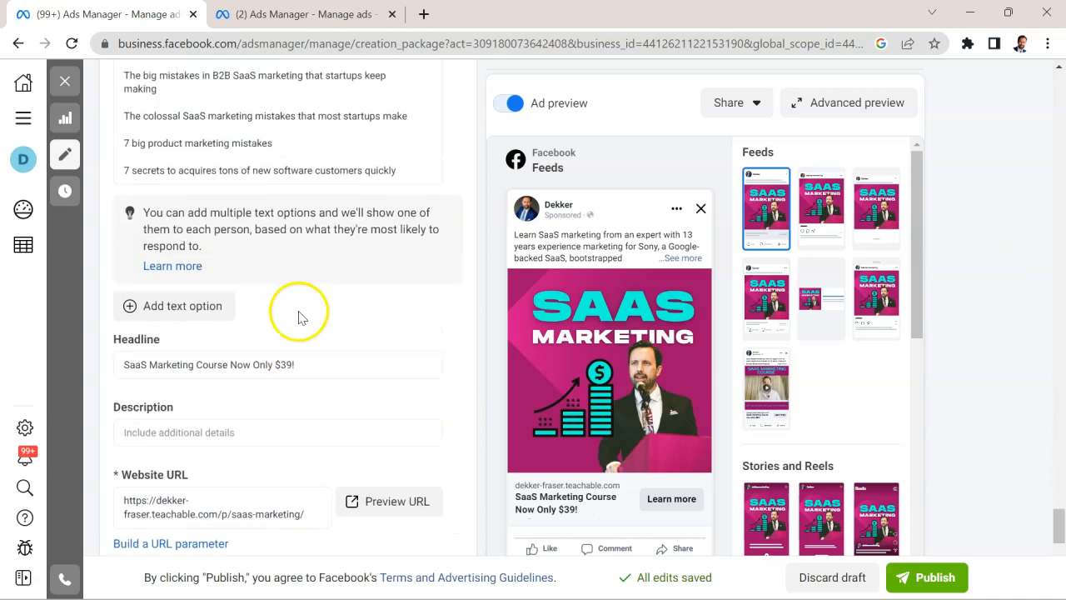
pyautogui.scroll(-1, 312, 362)
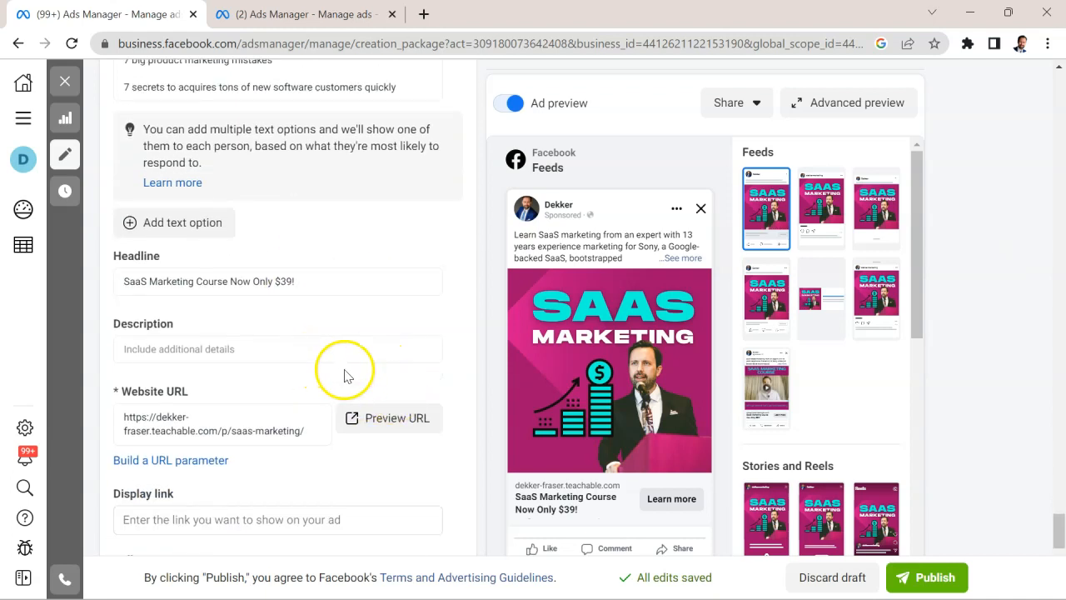
pyautogui.scroll(-1, 346, 375)
pyautogui.scroll(-2, 338, 376)
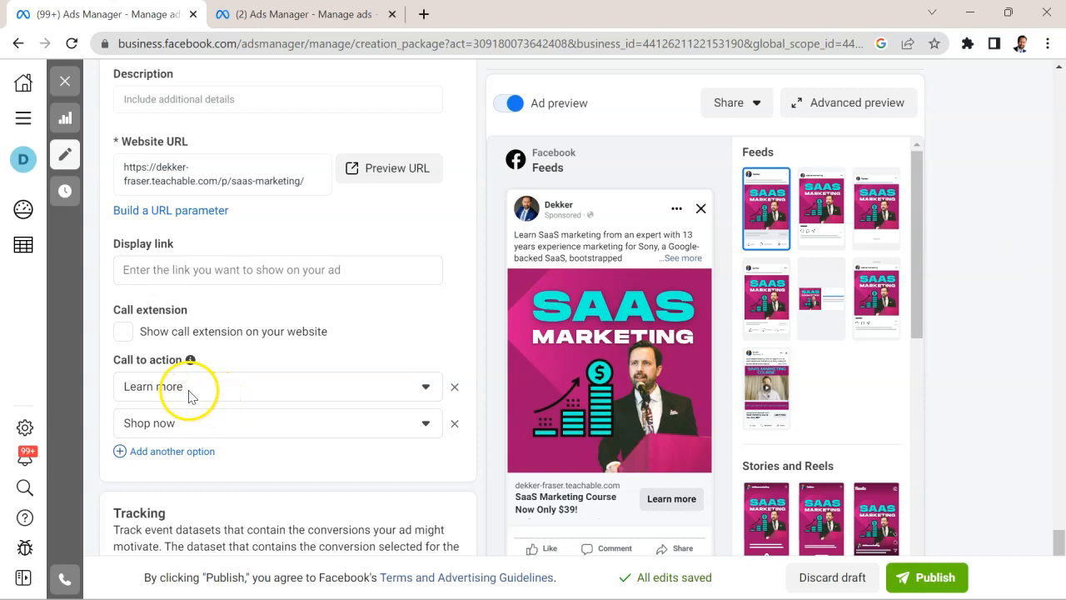
# Step: Add a third Apply now call-to-action option, then remove it again
pyautogui.click(196, 452)
pyautogui.scroll(-1, 396, 396)
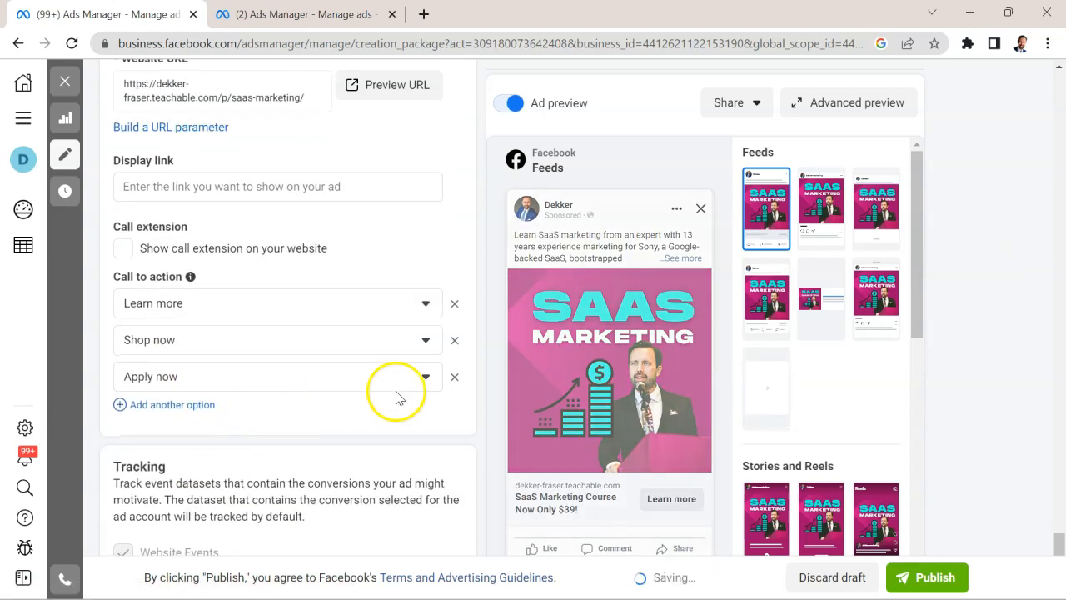
pyautogui.click(404, 376)
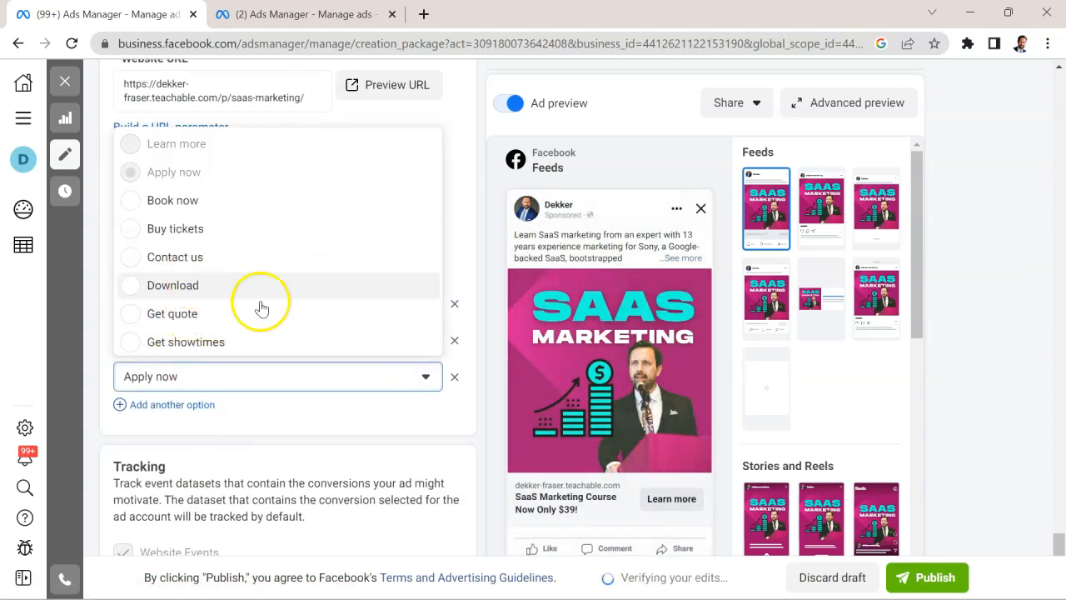
pyautogui.click(454, 376)
pyautogui.click(454, 377)
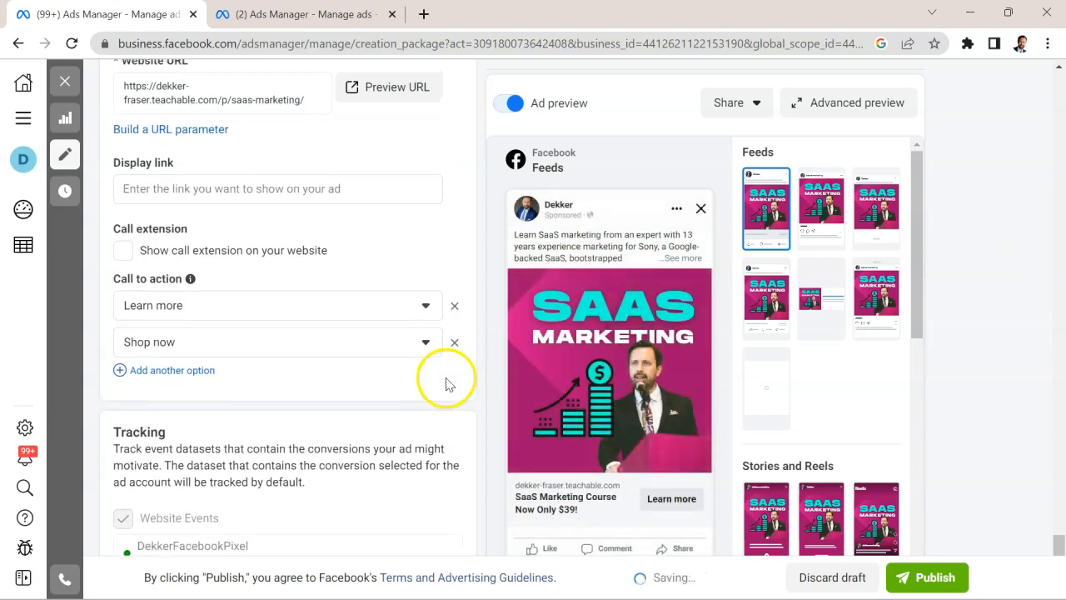
pyautogui.scroll(3, 446, 384)
pyautogui.scroll(2, 424, 381)
pyautogui.scroll(1, 395, 362)
pyautogui.scroll(5, 392, 286)
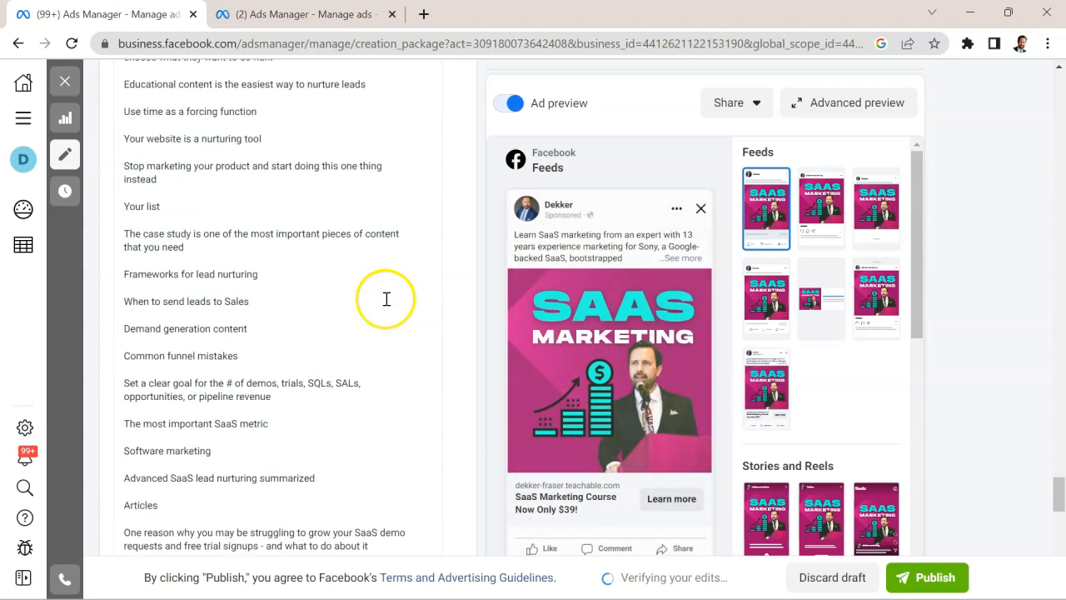
pyautogui.scroll(-3, 383, 300)
pyautogui.scroll(1, 381, 302)
pyautogui.scroll(8, 382, 303)
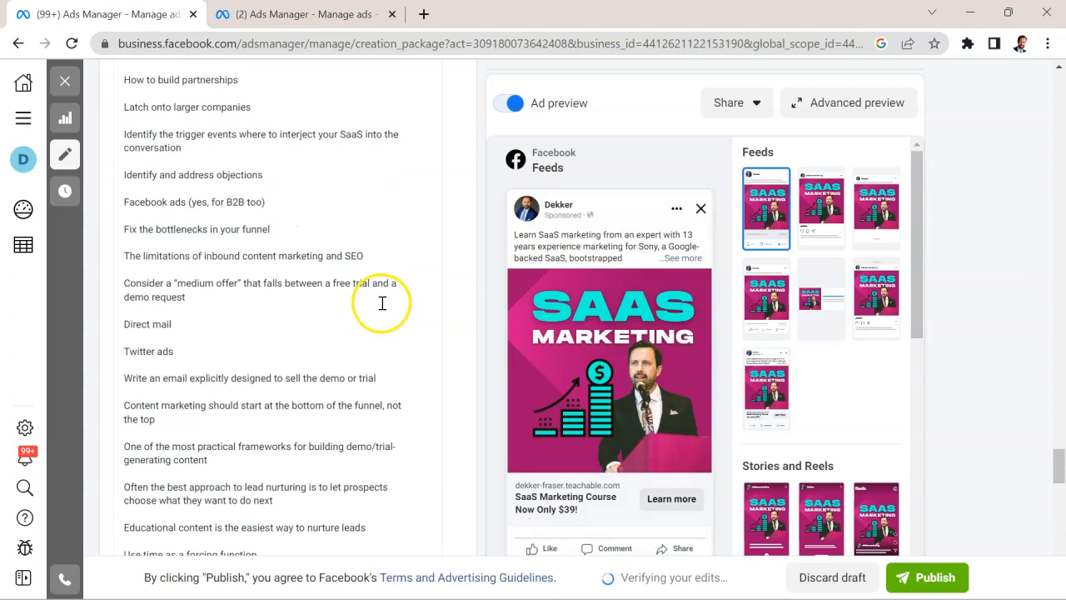
pyautogui.scroll(-5, 383, 303)
pyautogui.scroll(-5, 380, 310)
pyautogui.scroll(-2, 374, 317)
pyautogui.scroll(-2, 374, 316)
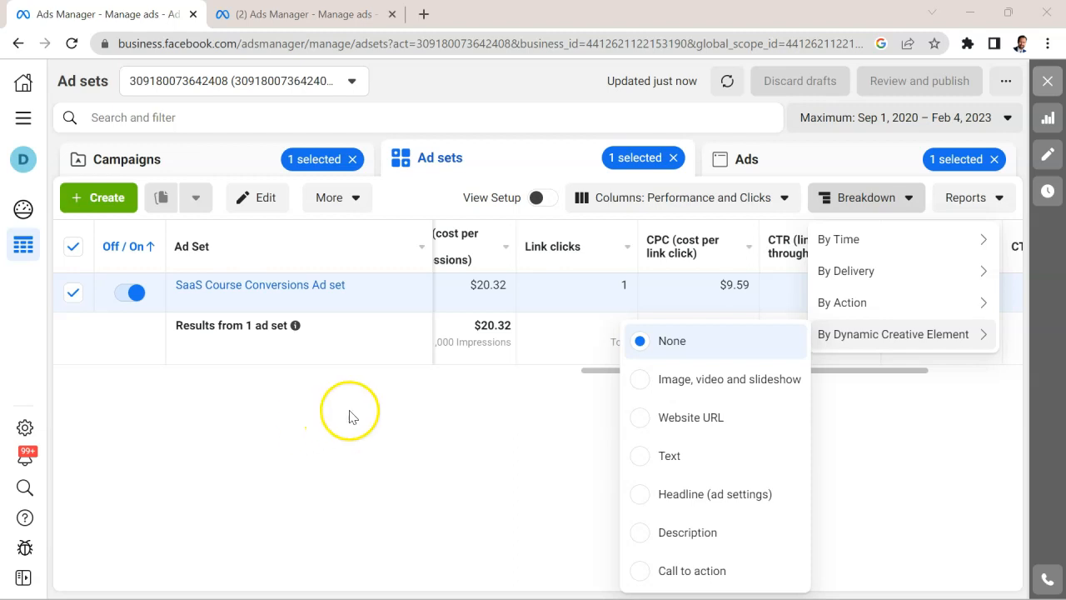
# Step: Break the individual ads' results down by image, video and slideshow
pyautogui.click(444, 436)
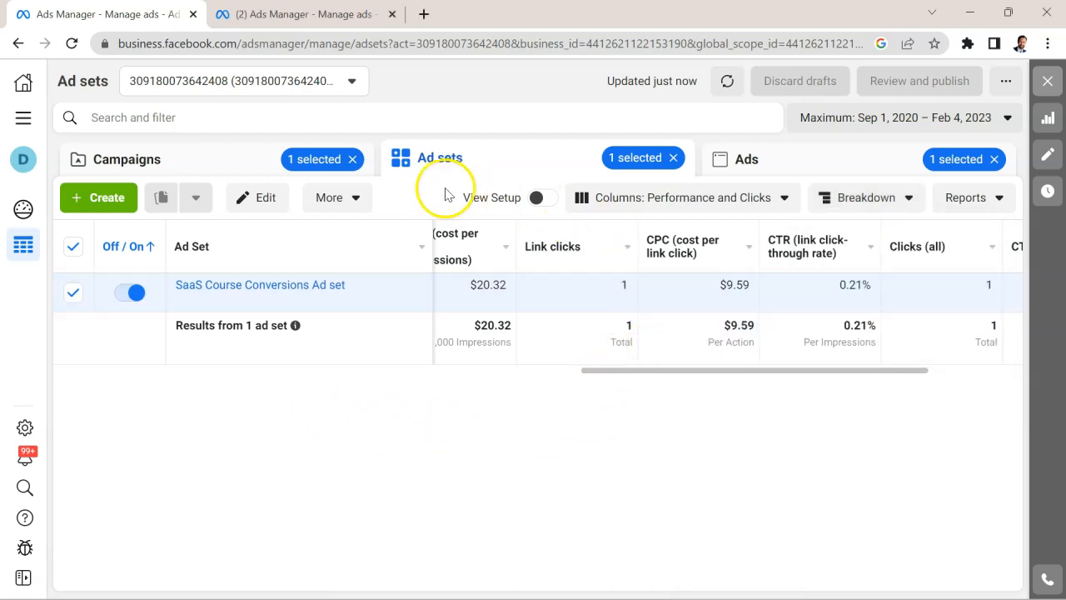
pyautogui.click(754, 163)
pyautogui.click(891, 206)
pyautogui.click(884, 344)
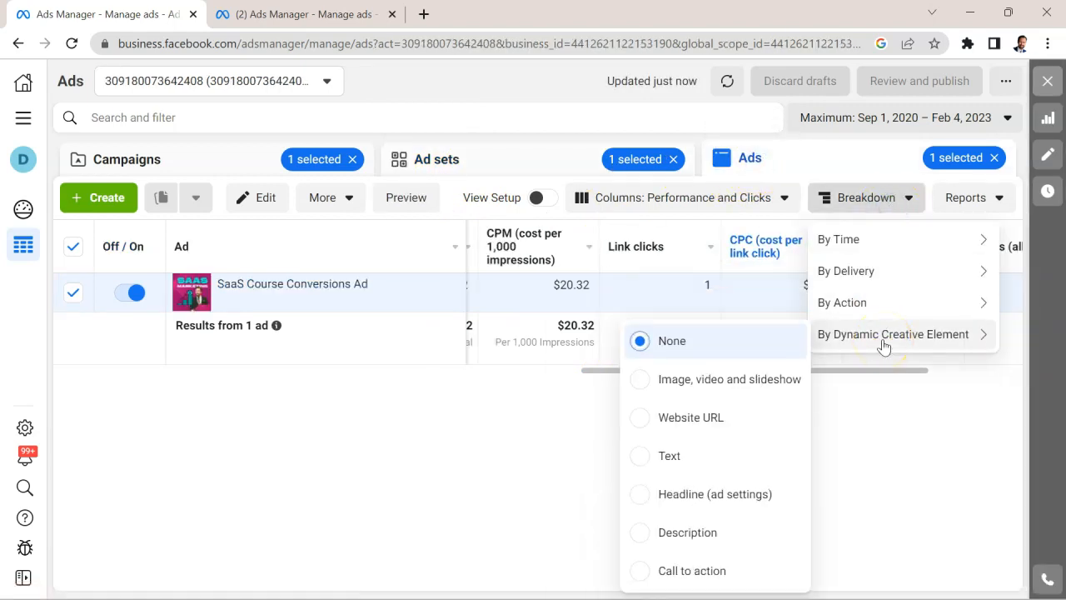
pyautogui.click(768, 391)
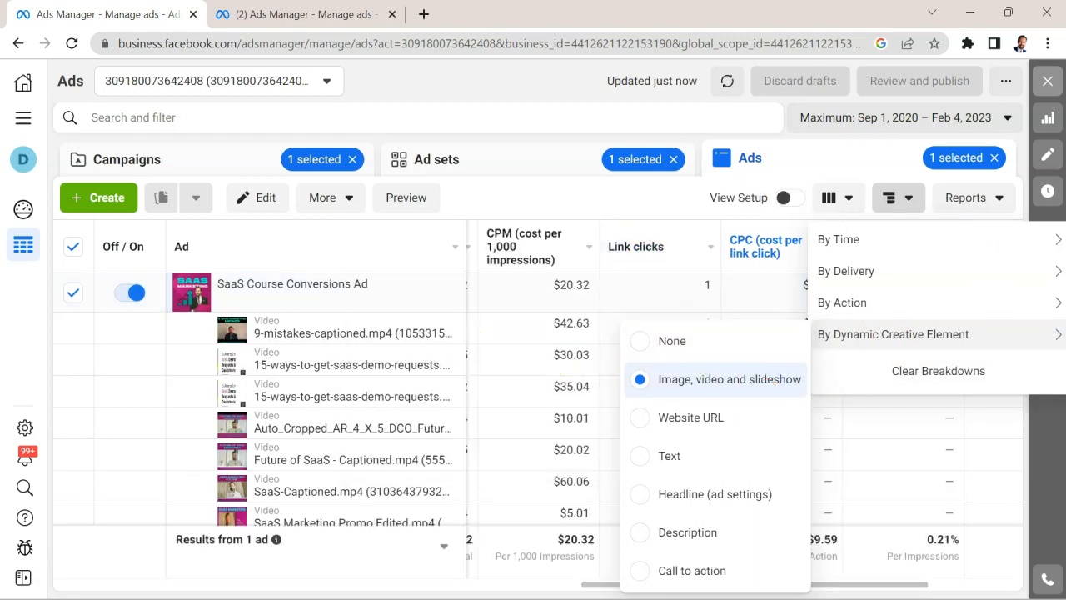
pyautogui.moveTo(839, 239)
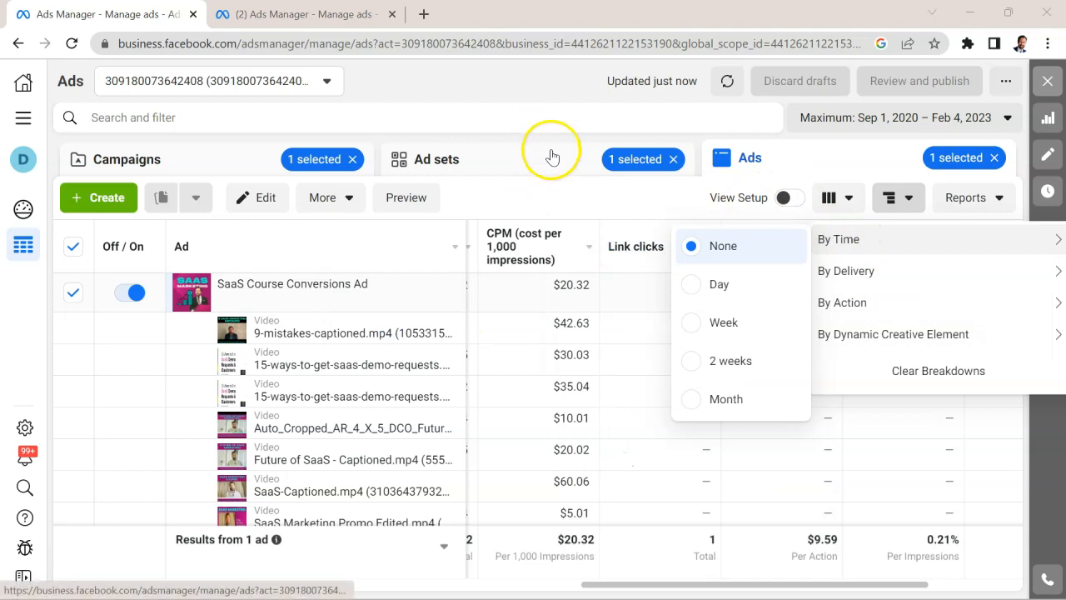
# Step: Check the ad-set level, keep the Performance and Clicks columns, and review the per-video breakdown
pyautogui.click(556, 147)
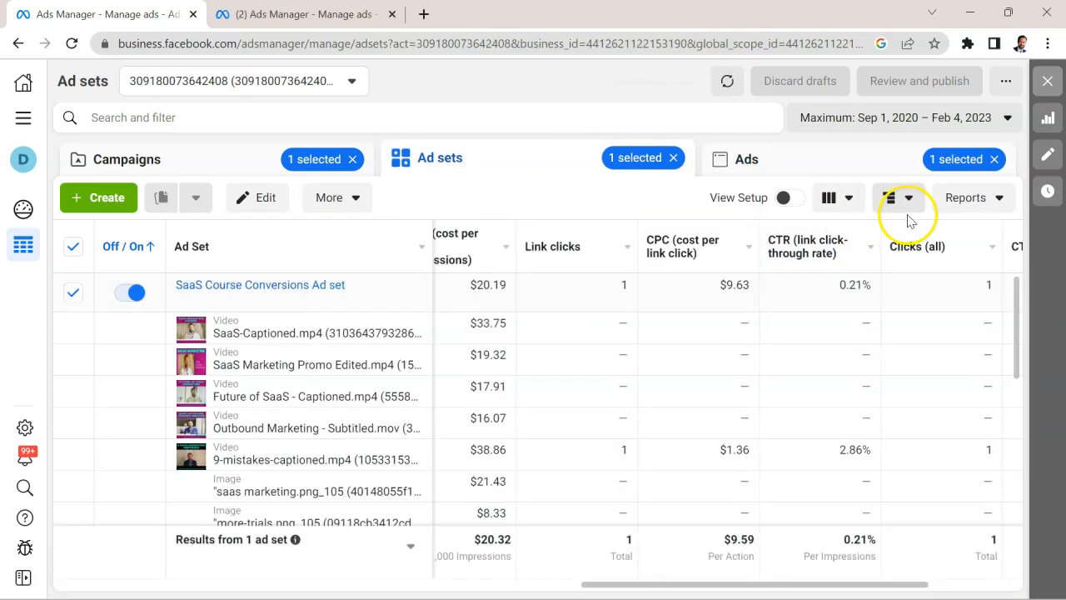
pyautogui.click(858, 158)
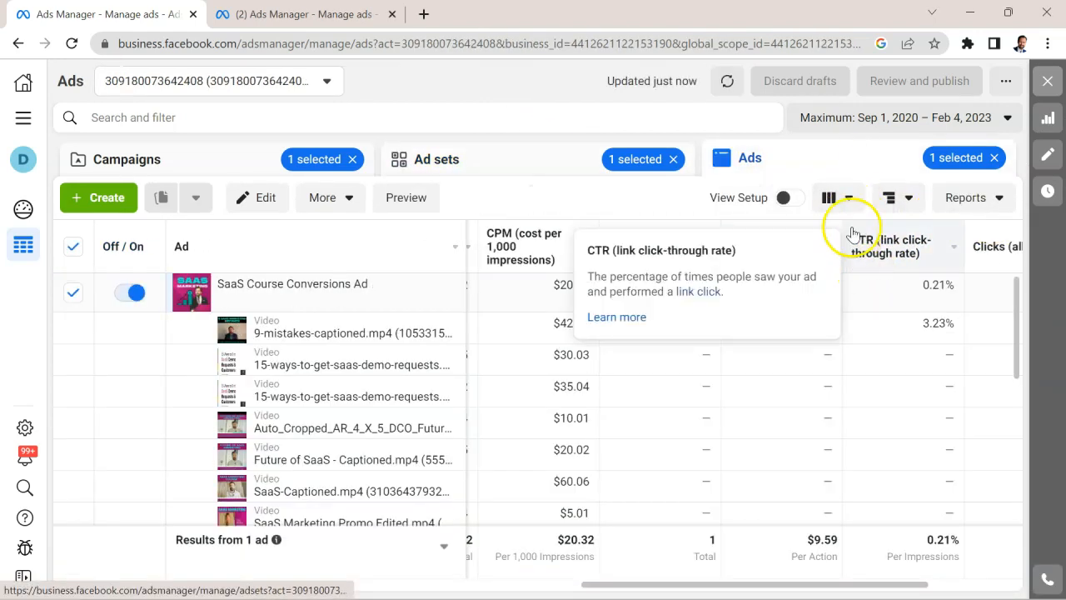
pyautogui.click(852, 200)
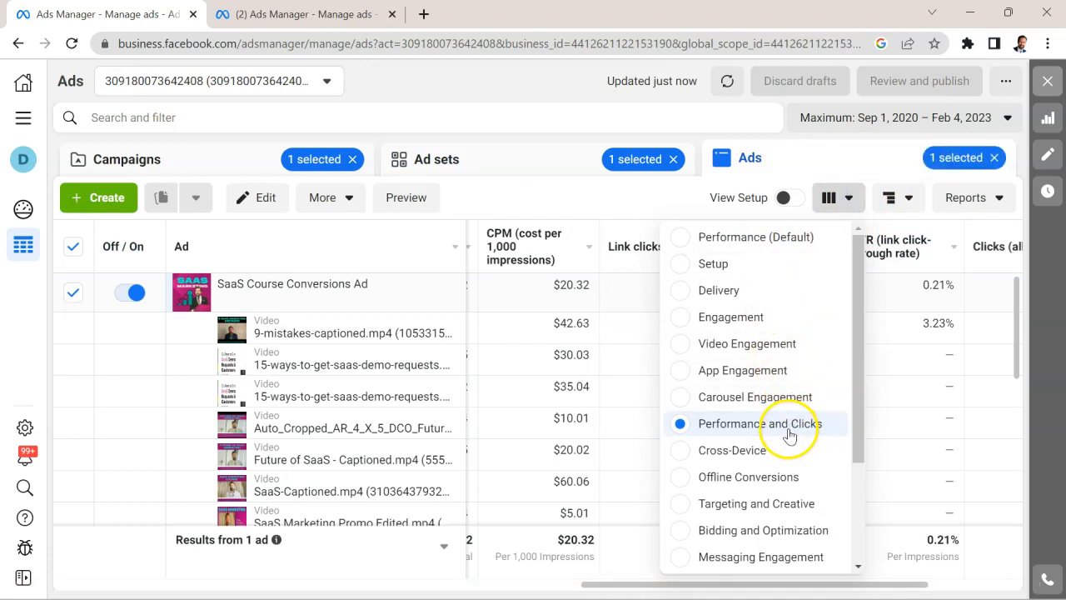
pyautogui.click(858, 144)
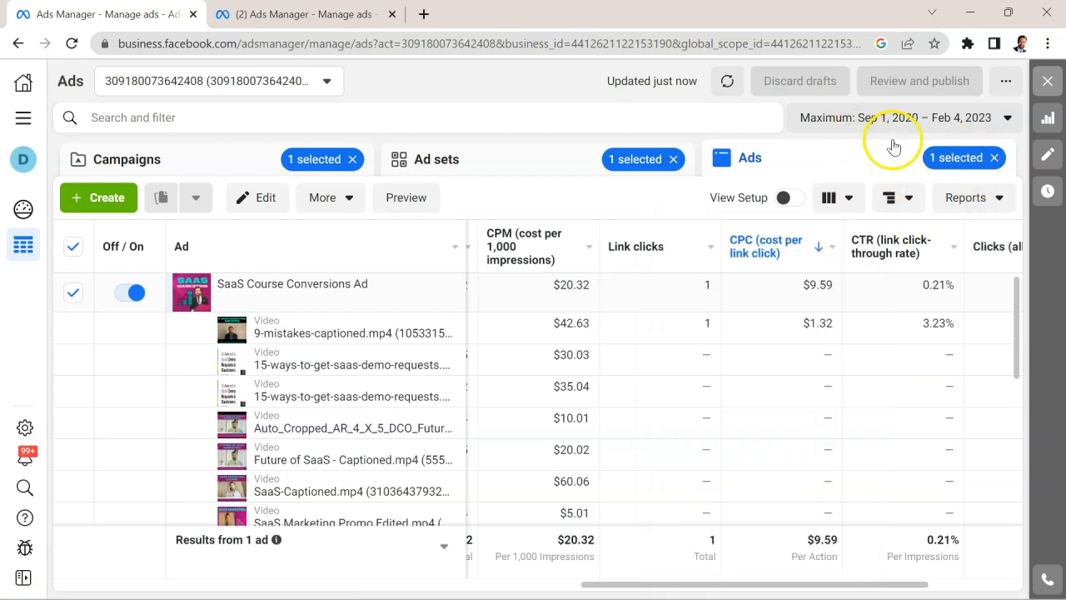
pyautogui.click(903, 201)
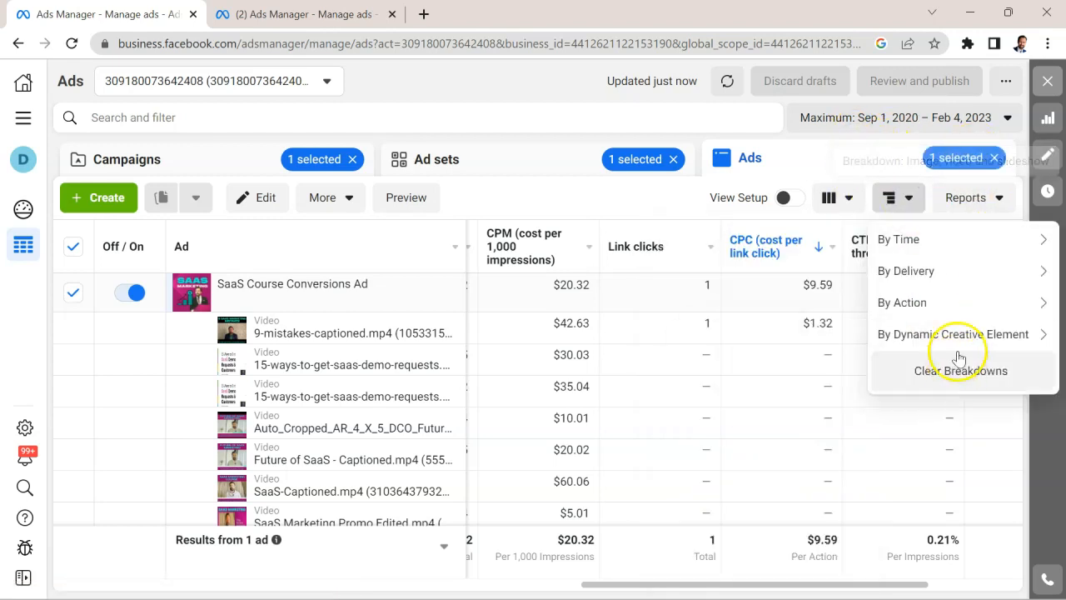
pyautogui.moveTo(953, 334)
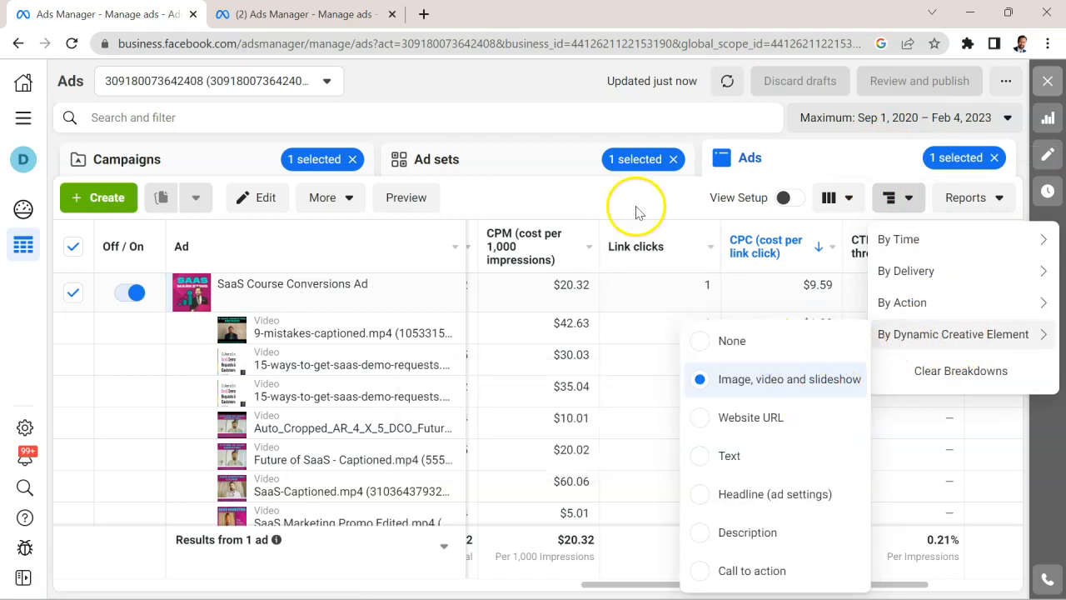
pyautogui.click(482, 140)
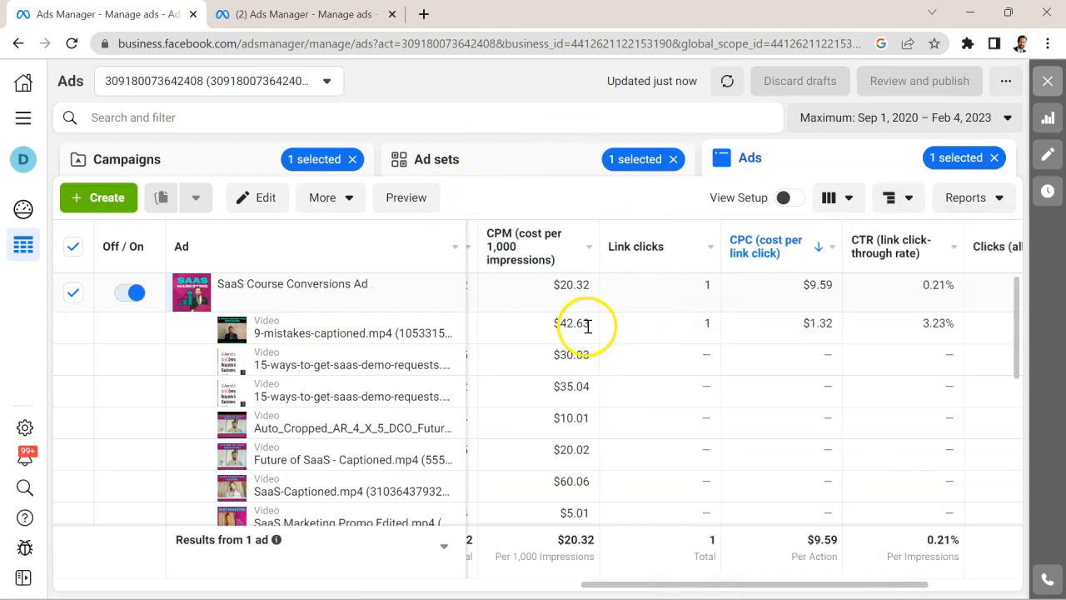
pyautogui.scroll(-3, 556, 329)
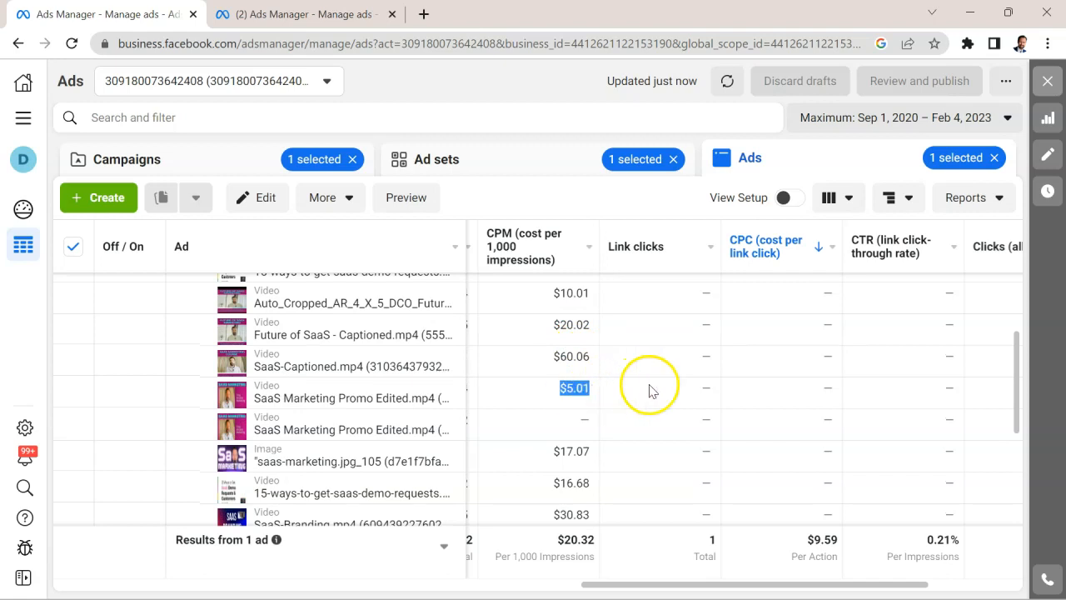
pyautogui.scroll(3, 652, 392)
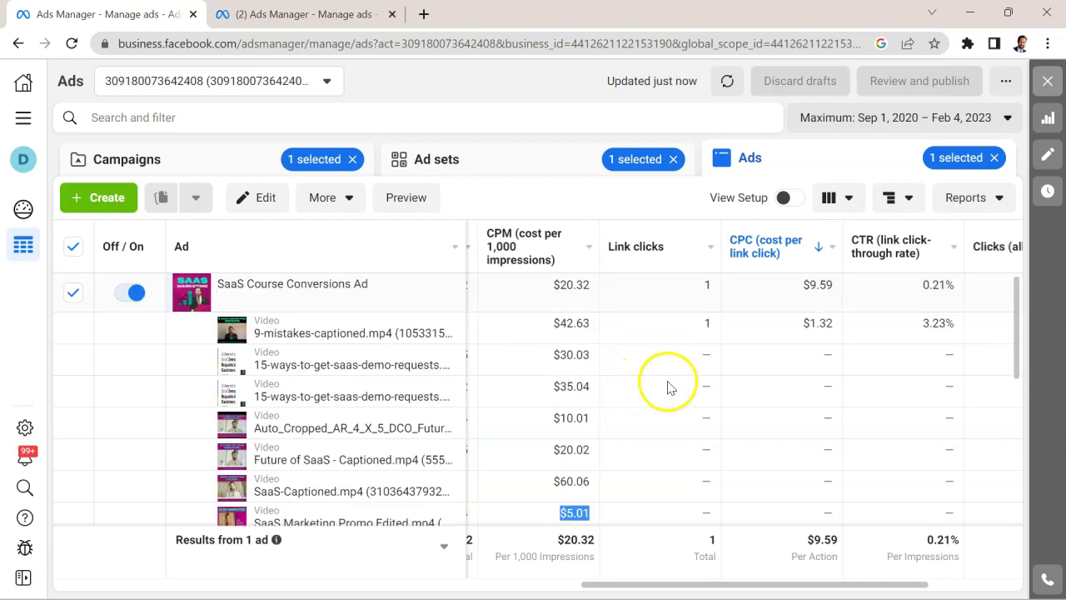
pyautogui.doubleClick(702, 330)
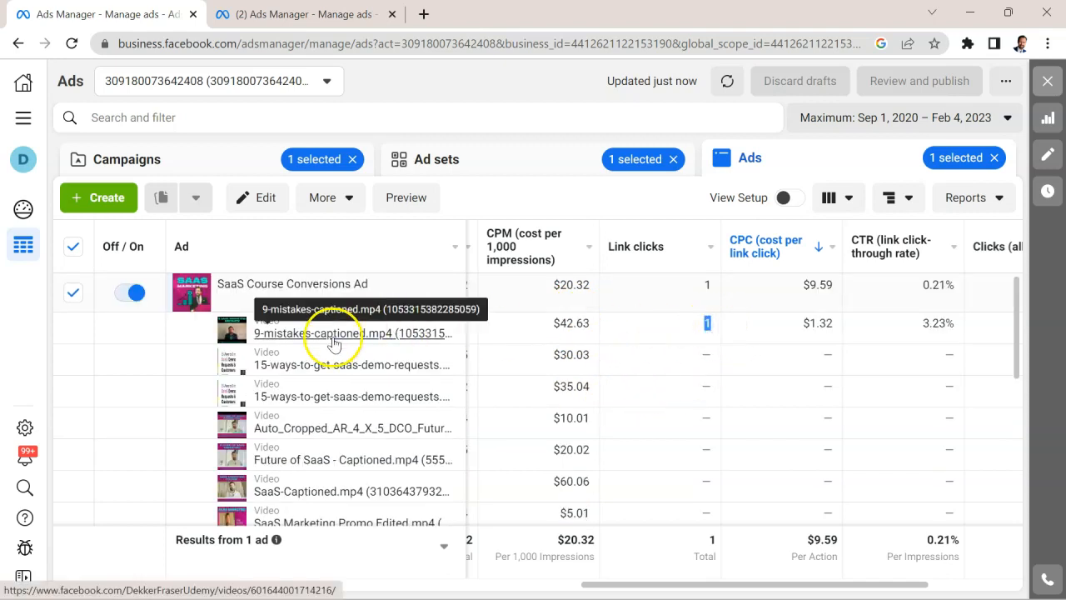
pyautogui.scroll(-3, 571, 388)
pyautogui.scroll(3, 572, 388)
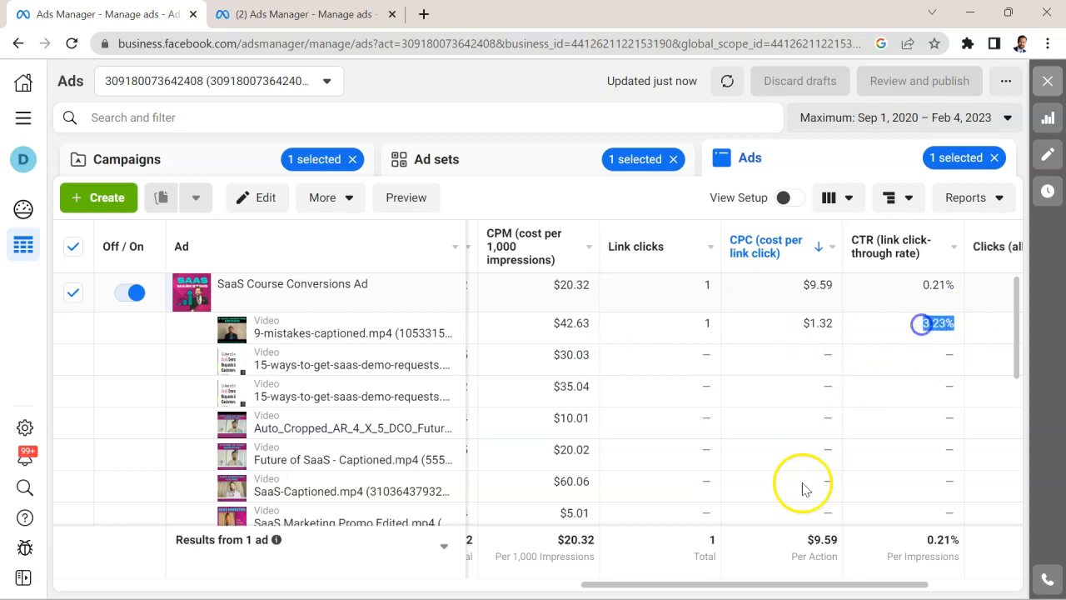
pyautogui.moveTo(775, 584); pyautogui.dragTo(884, 586)
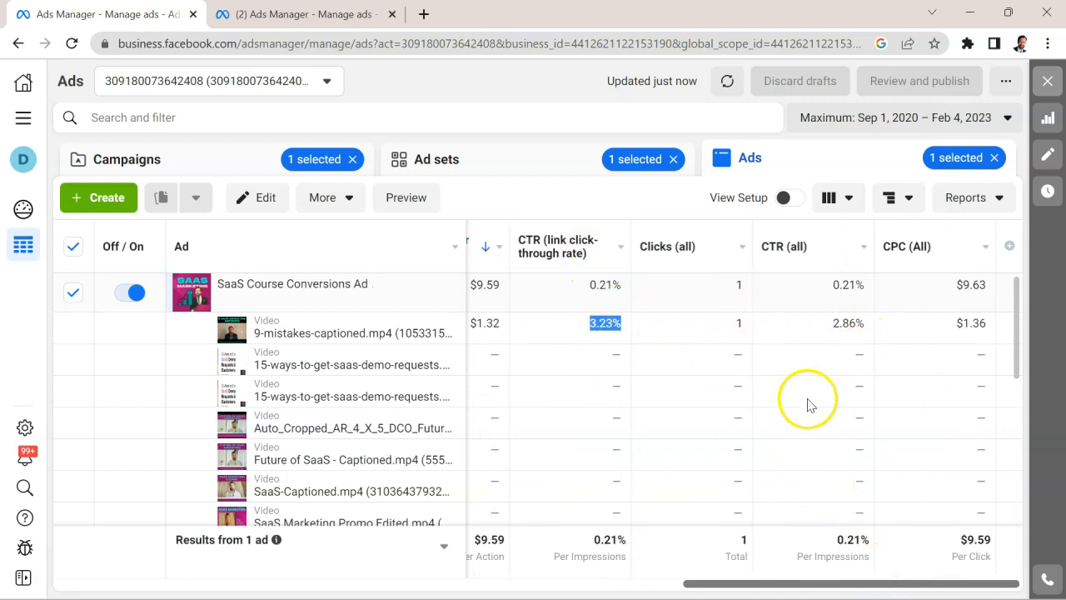
pyautogui.moveTo(912, 585); pyautogui.dragTo(911, 586)
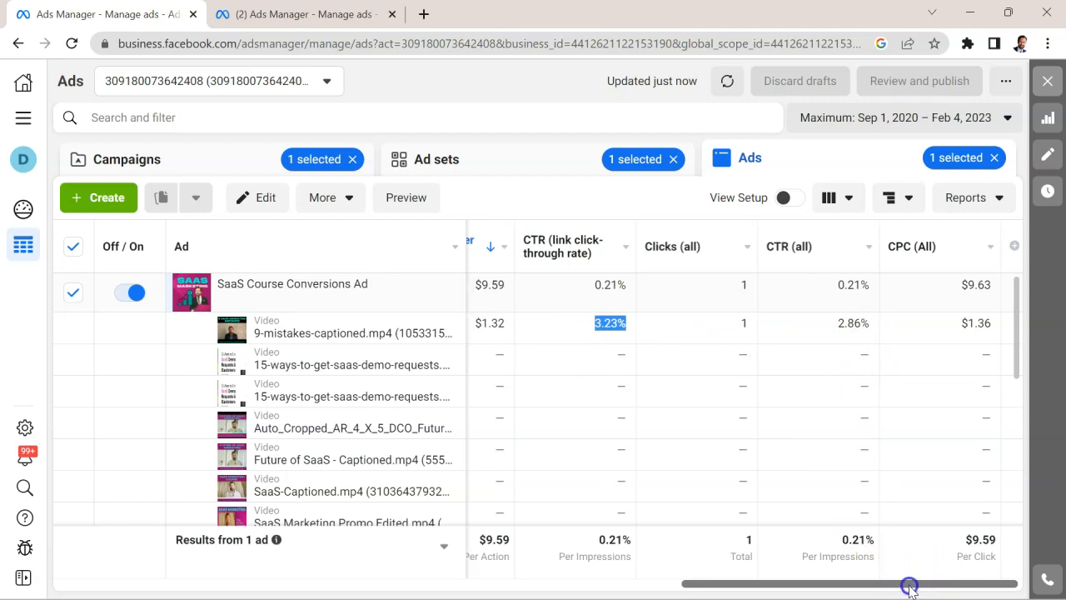
pyautogui.moveTo(992, 323); pyautogui.dragTo(962, 324)
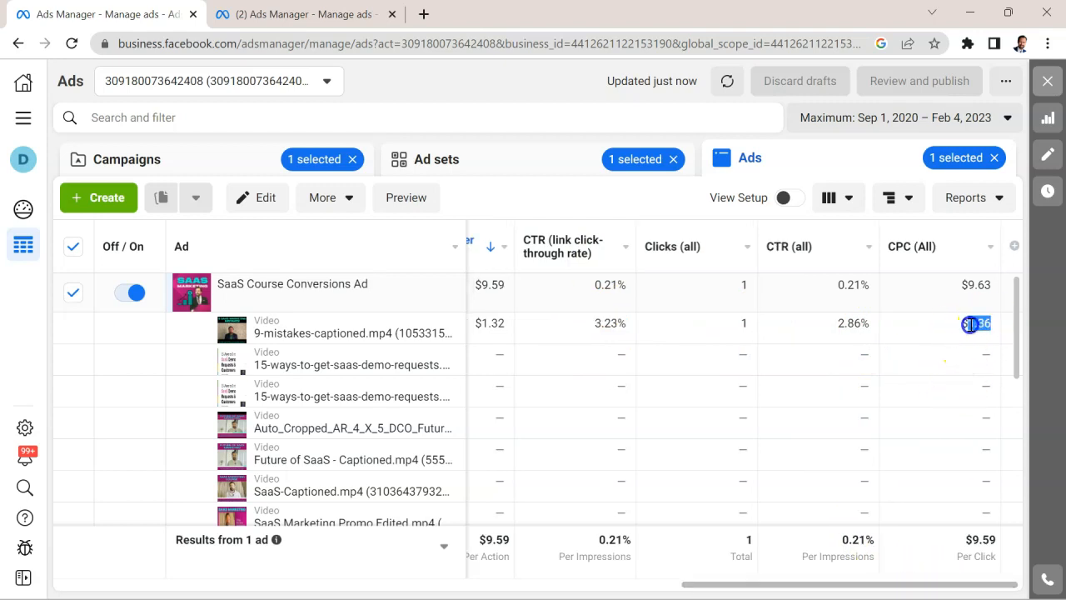
pyautogui.moveTo(872, 583); pyautogui.dragTo(685, 587)
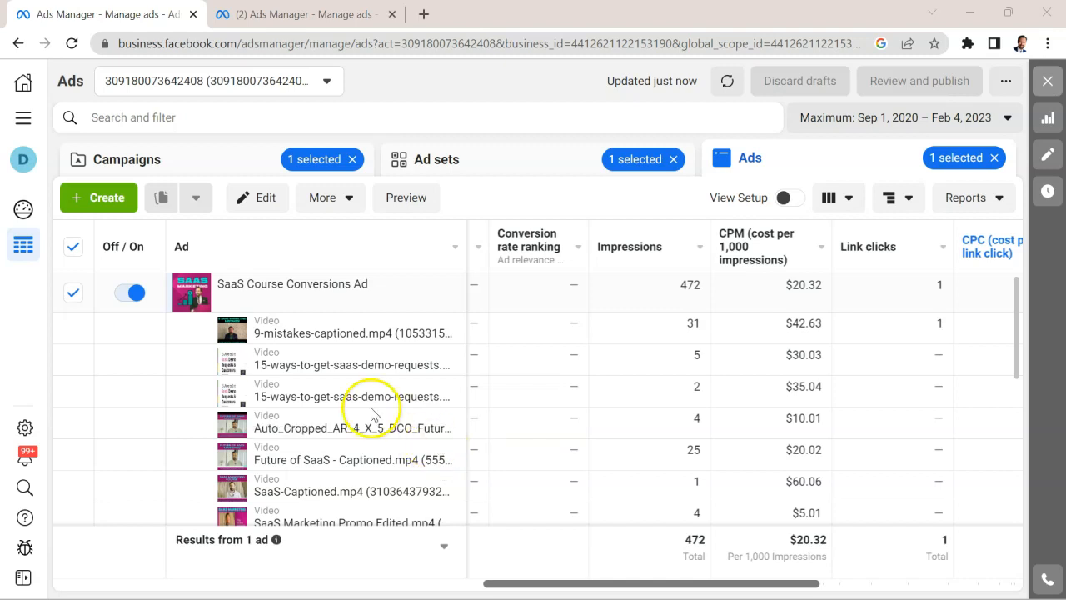
pyautogui.scroll(-3, 358, 396)
pyautogui.scroll(3, 277, 468)
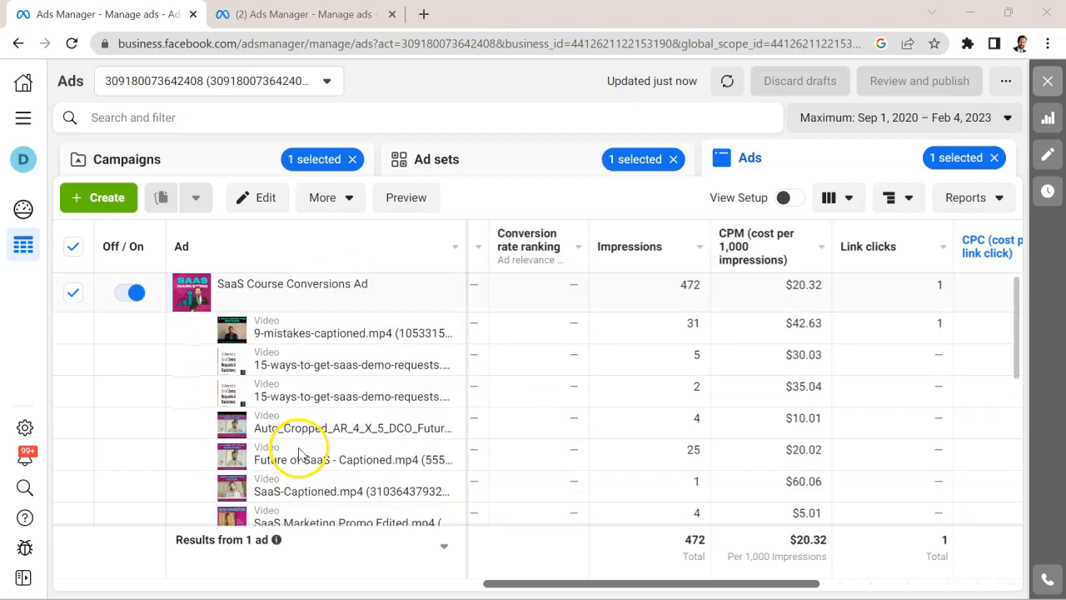